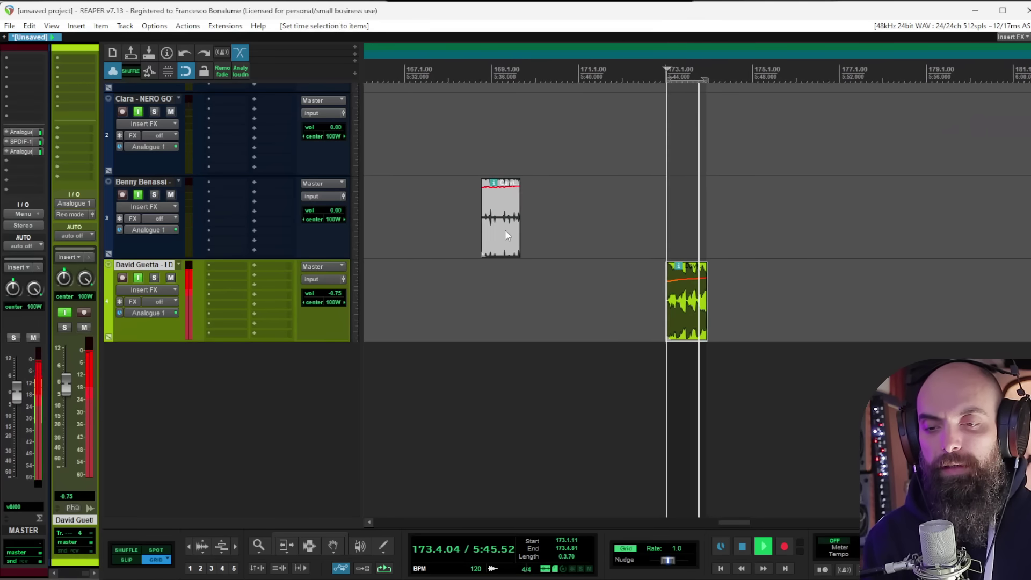
Step: Move the "I Don't Wanna Wait" clip directly under the Calvin Harris "Free" clip so it also starts at 168.4.13
{"action": "left_click", "coordinate": [502, 230]}
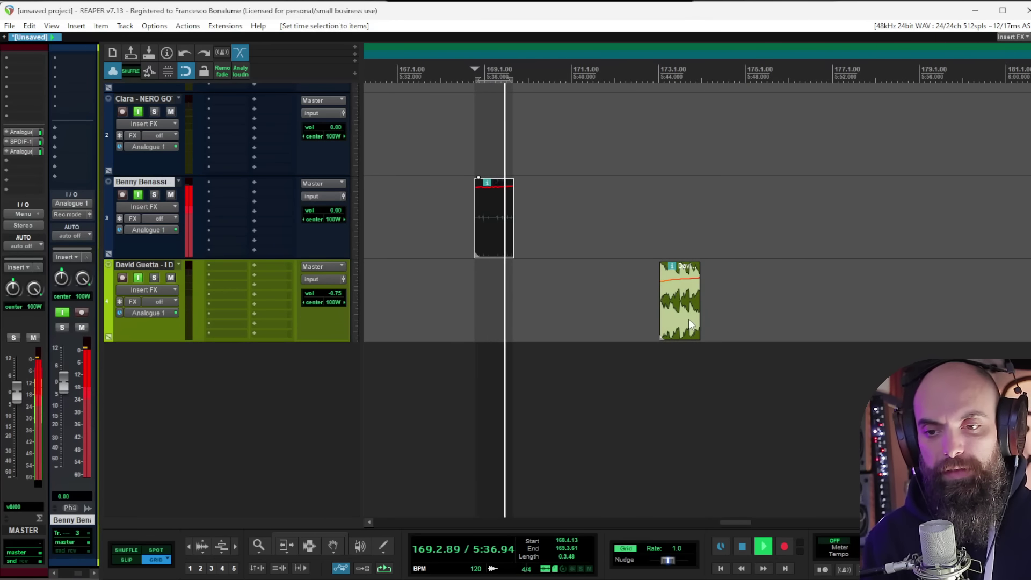
{"action": "left_click_drag", "start_coordinate": [681, 317], "coordinate": [490, 319]}
{"action": "left_click_drag", "start_coordinate": [491, 319], "coordinate": [489, 319]}
{"action": "left_click", "coordinate": [668, 312]}
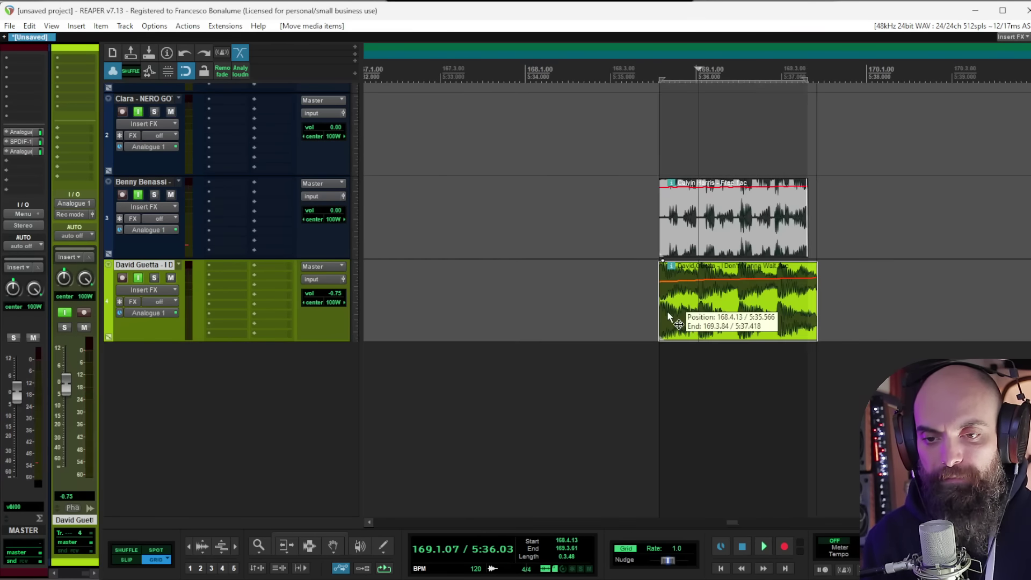
{"action": "scroll", "coordinate": [667, 312], "scroll_direction": "up", "scroll_amount": 8}
{"action": "left_click_drag", "start_coordinate": [590, 330], "coordinate": [592, 330]}
{"action": "scroll", "coordinate": [639, 295], "scroll_direction": "down", "scroll_amount": 4}
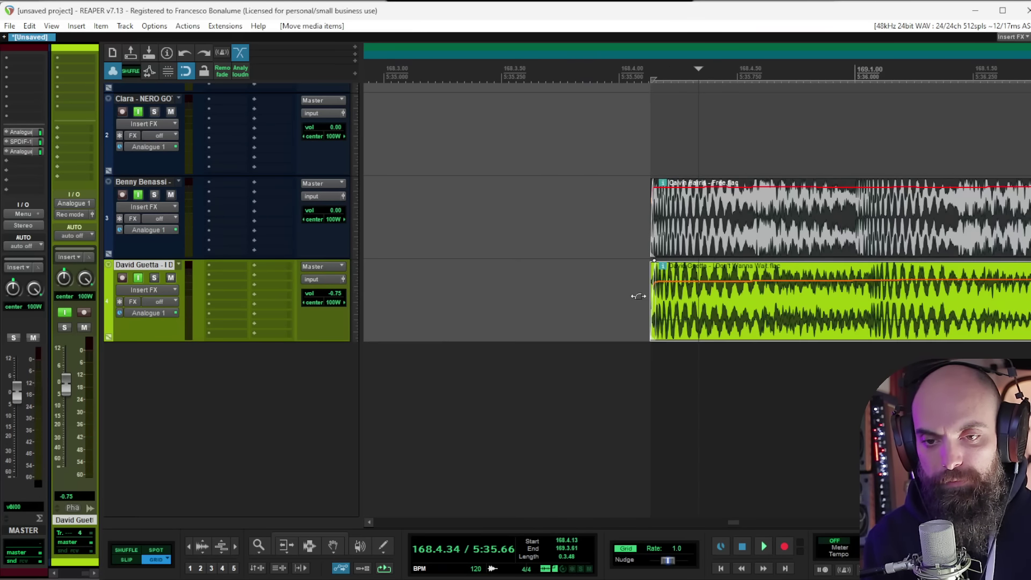
Step: Time-stretch the ends of both clips to the same end point, giving rates of 0.957 for "Free" and 1.017 for "I Don't Wanna Wait"
{"action": "scroll", "coordinate": [646, 292], "scroll_direction": "right", "scroll_amount": 6}
{"action": "left_click", "coordinate": [682, 236]}
{"action": "left_click_drag", "start_coordinate": [717, 236], "coordinate": [756, 236]}
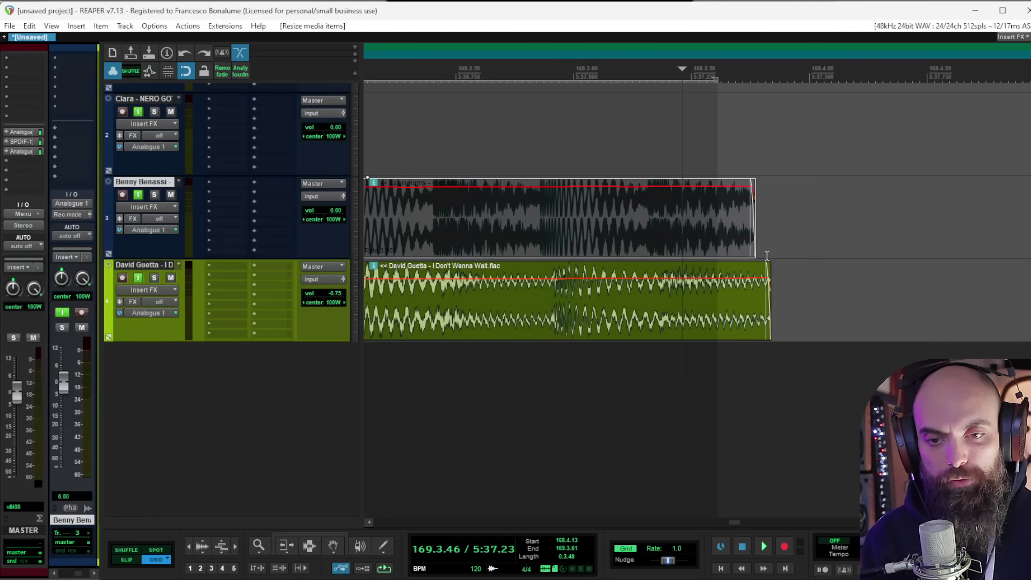
{"action": "mouse_move", "coordinate": [770, 290]}
{"action": "left_mouse_down"}
{"action": "mouse_move", "coordinate": [753, 292]}
{"action": "mouse_move", "coordinate": [862, 300]}
{"action": "mouse_move", "coordinate": [757, 302]}
{"action": "left_mouse_up"}
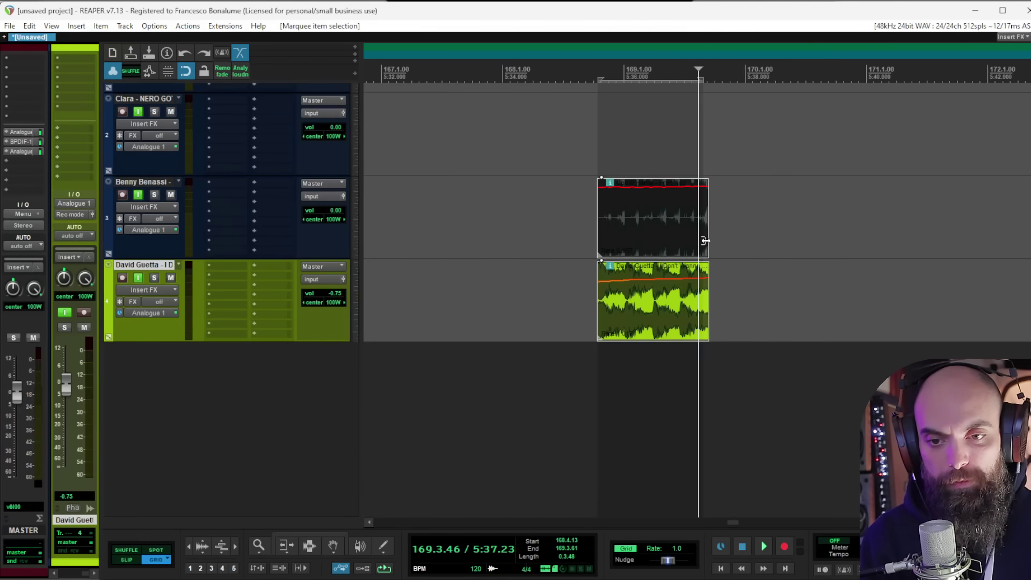
Step: Extend both stretched clips to about bar 173 and play them together from their shared start
{"action": "left_click_drag", "start_coordinate": [707, 239], "coordinate": [960, 263]}
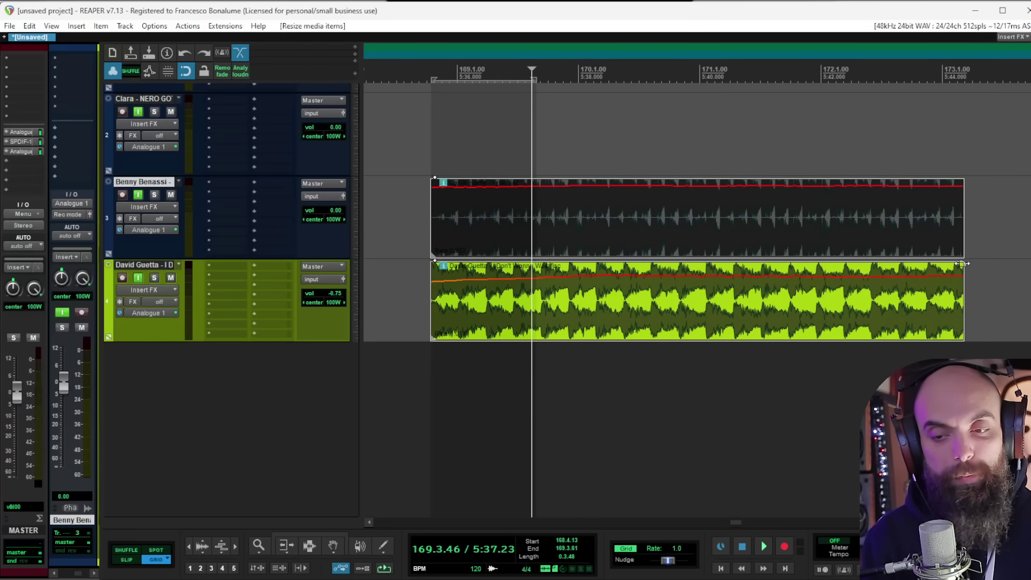
{"action": "left_click", "coordinate": [429, 234]}
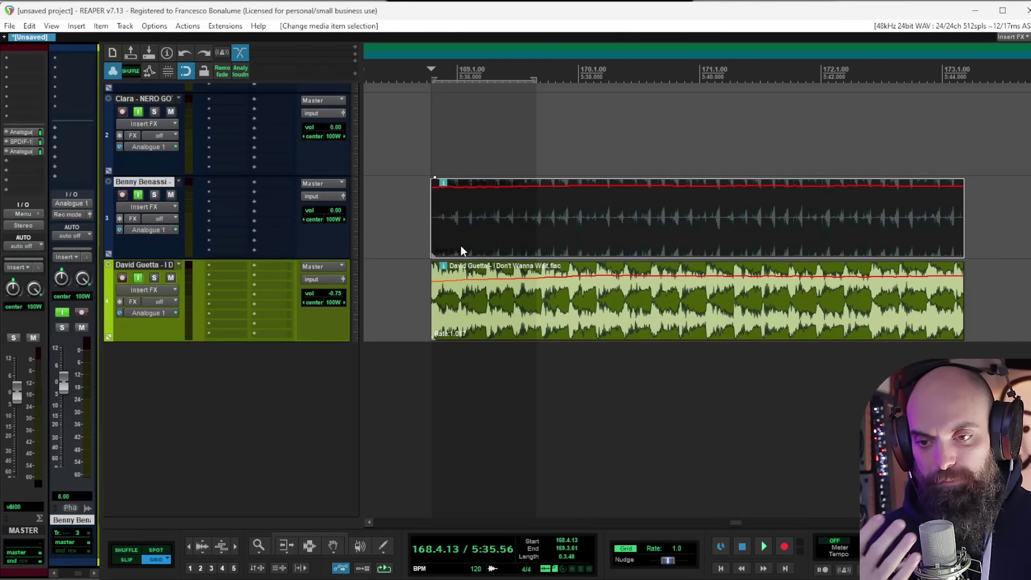
{"action": "scroll", "coordinate": [644, 256], "scroll_direction": "up", "scroll_amount": 5}
{"action": "scroll", "coordinate": [644, 256], "scroll_direction": "up", "scroll_amount": 4}
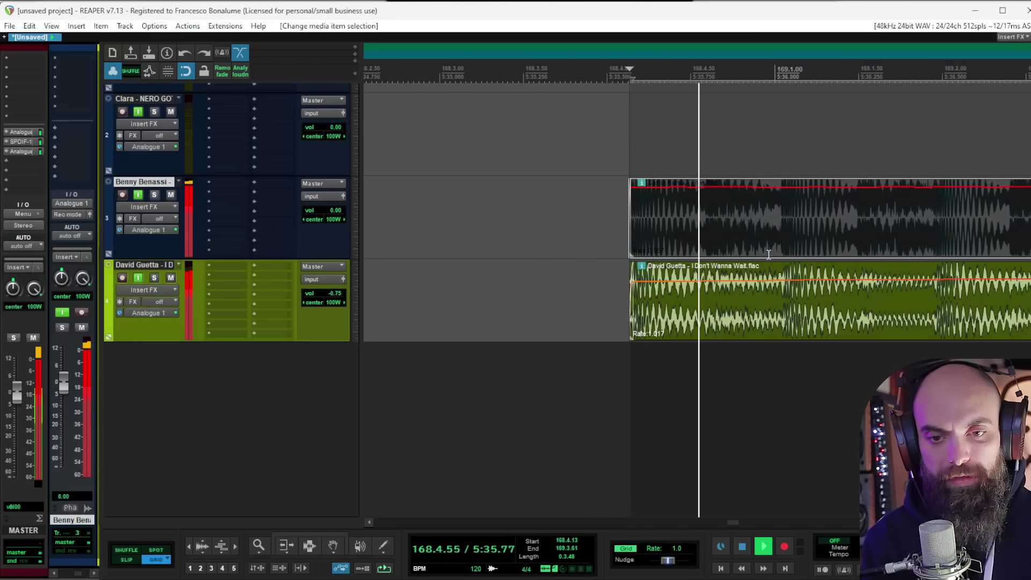
Step: Fine-tune the "I Don't Wanna Wait" clip against the first beats of "Free" and play both to check the alignment
{"action": "left_click", "coordinate": [677, 315]}
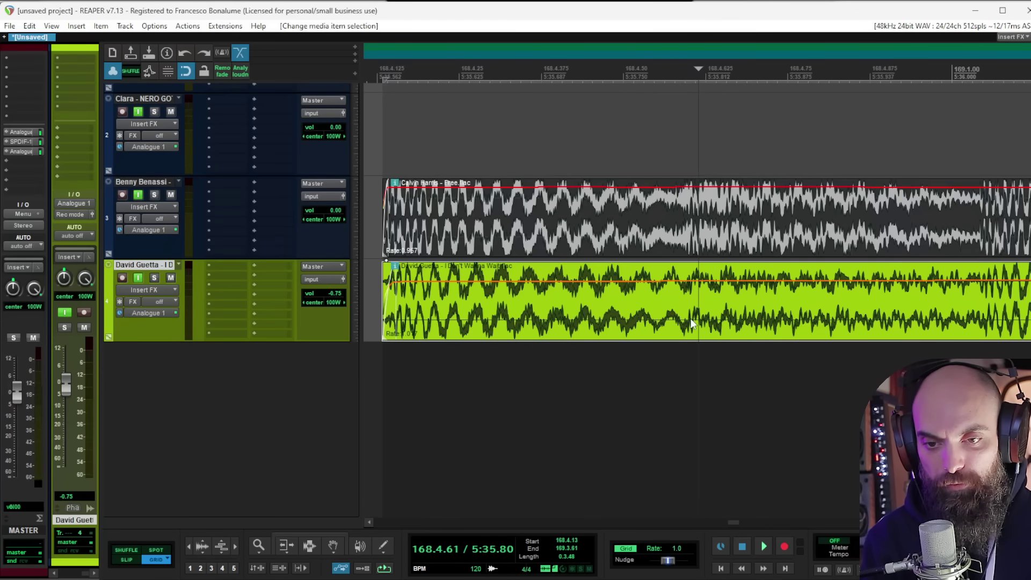
{"action": "left_click_drag", "start_coordinate": [693, 322], "coordinate": [693, 321]}
{"action": "scroll", "coordinate": [907, 258], "scroll_direction": "down", "scroll_amount": 5}
{"action": "key", "text": "space"}
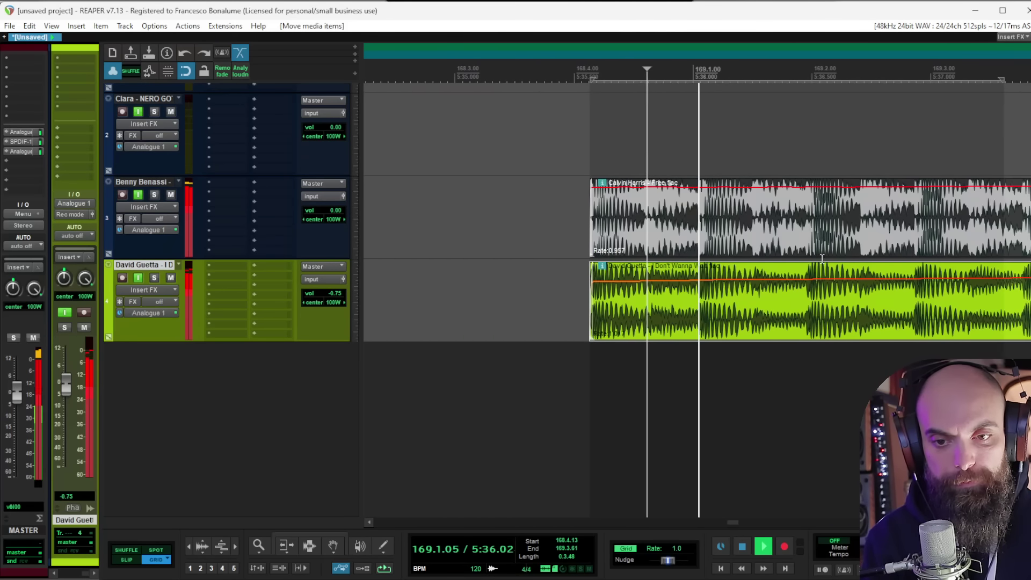
{"action": "scroll", "coordinate": [848, 271], "scroll_direction": "down", "scroll_amount": 2}
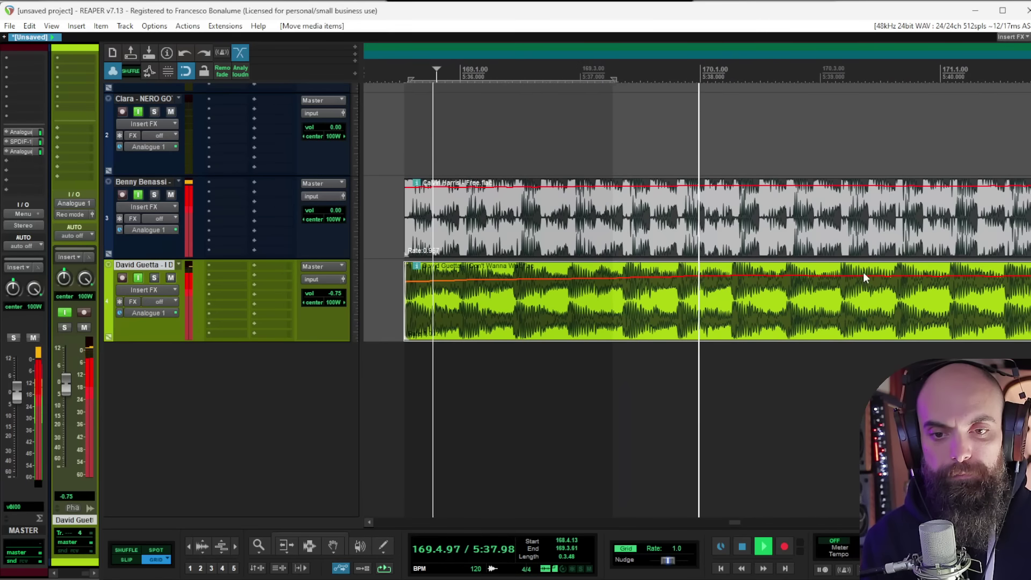
{"action": "key", "text": "space"}
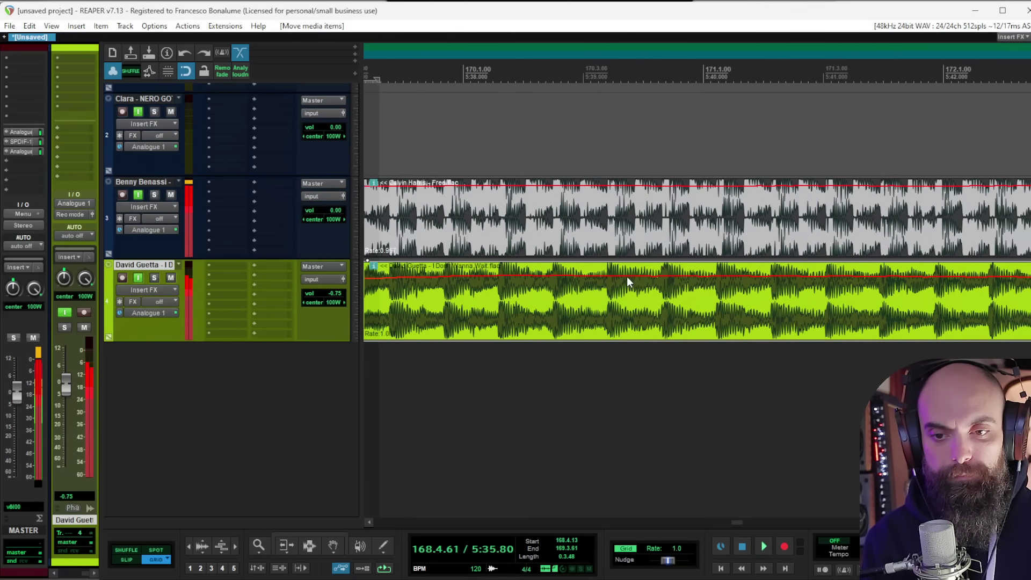
Step: Examine how the beat transients of the two clips line up around 170.3, with the waveforms enlarged
{"action": "left_click", "coordinate": [613, 285]}
{"action": "left_click", "coordinate": [609, 285]}
{"action": "scroll", "coordinate": [610, 285], "scroll_direction": "up", "scroll_amount": 5}
{"action": "left_click", "coordinate": [676, 285]}
{"action": "scroll", "coordinate": [668, 286], "scroll_direction": "up", "scroll_amount": 5}
{"action": "scroll", "coordinate": [669, 290], "scroll_direction": "down", "scroll_amount": 2}
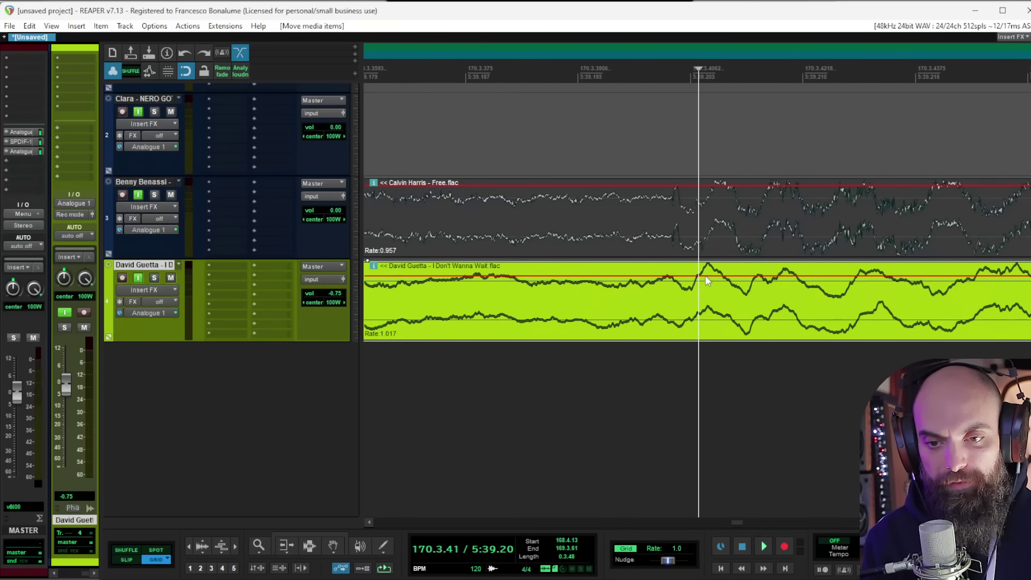
{"action": "scroll", "coordinate": [696, 289], "scroll_direction": "up", "scroll_amount": 3}
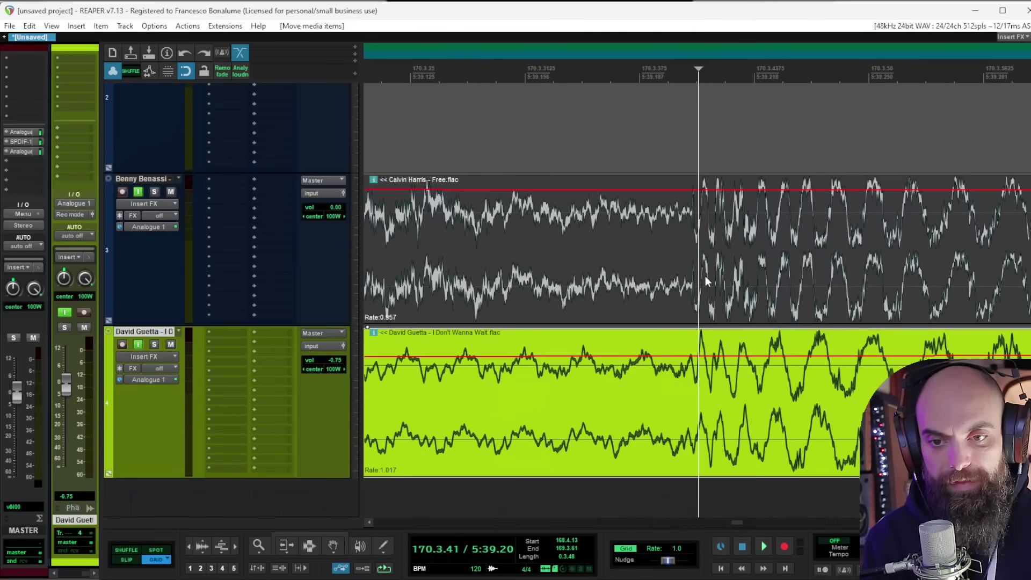
{"action": "scroll", "coordinate": [757, 309], "scroll_direction": "right", "scroll_amount": 5}
Step: Split both clips at the beat transient at 170.3.85 and cut away the parts after it
{"action": "left_click", "coordinate": [704, 370]}
{"action": "left_click", "coordinate": [701, 382]}
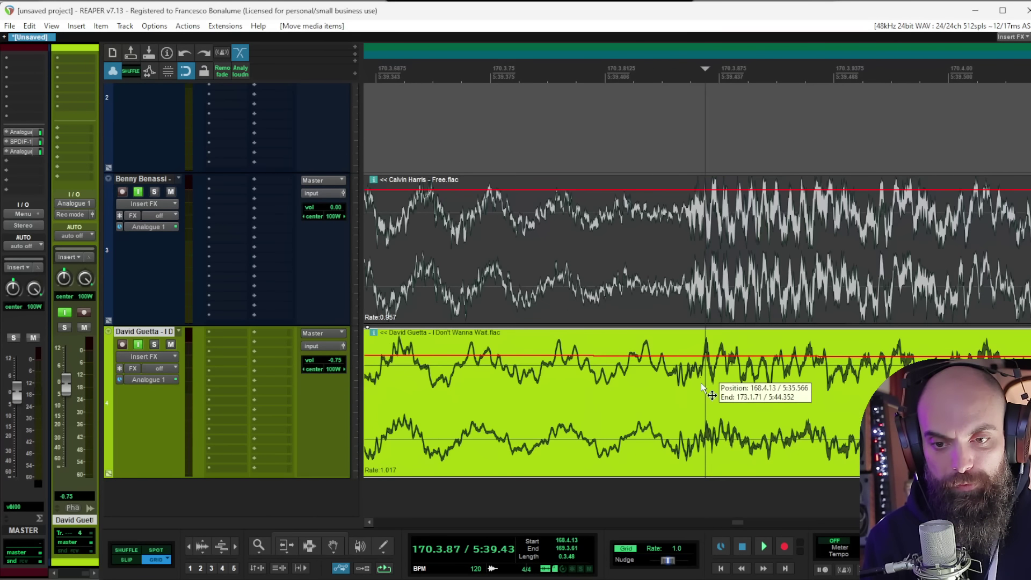
{"action": "left_click", "coordinate": [693, 381]}
{"action": "left_click", "coordinate": [682, 385]}
{"action": "left_click", "coordinate": [683, 371]}
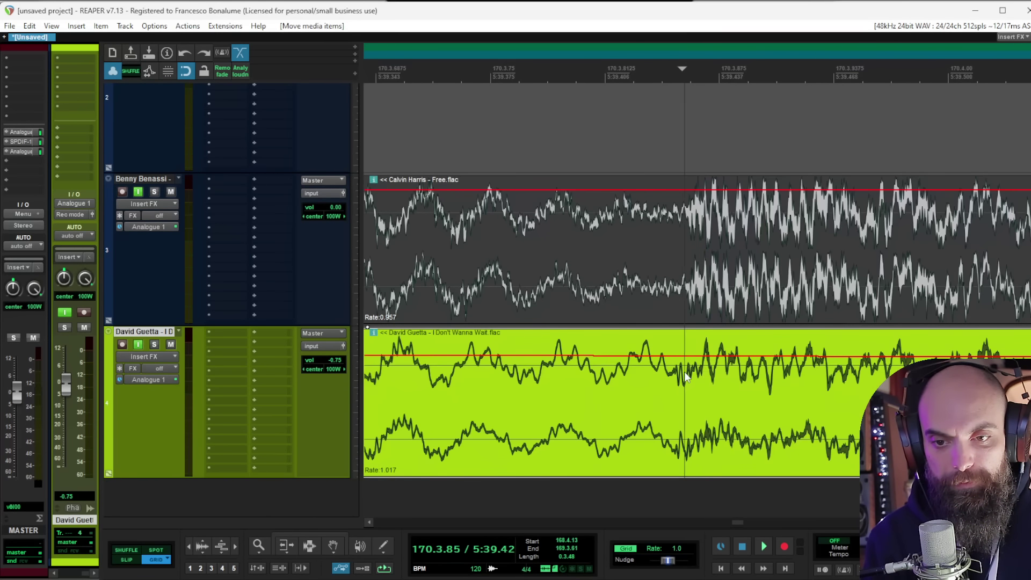
{"action": "key", "text": "s"}
{"action": "left_click", "coordinate": [737, 268]}
{"action": "key", "text": "s"}
{"action": "left_click", "coordinate": [769, 341]}
{"action": "key", "text": "ctrl+x"}
{"action": "left_click", "coordinate": [761, 298]}
{"action": "key", "text": "ctrl+x"}
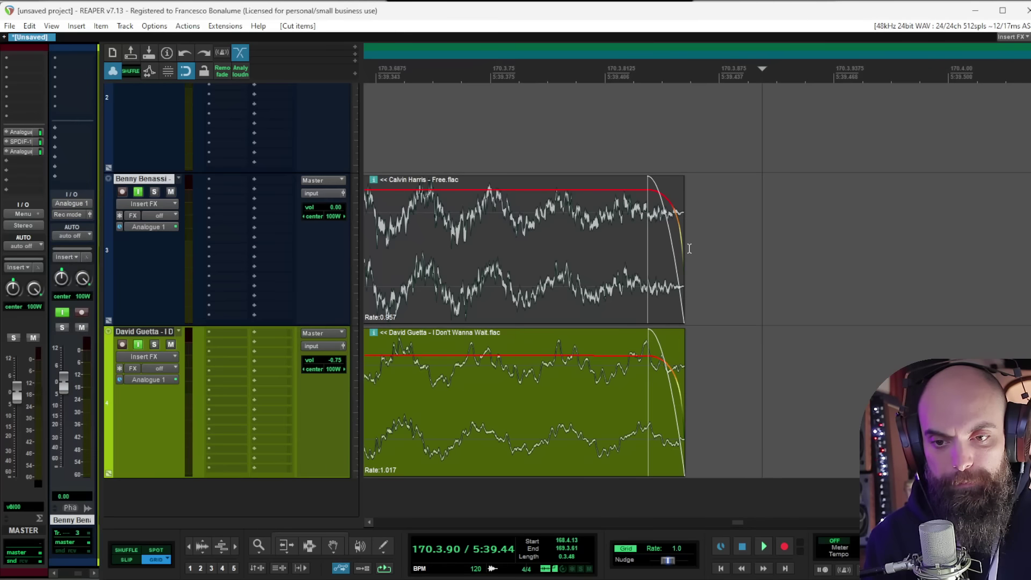
Step: Extend both trimmed clips to reveal their remaining audio, with "Free" starting near bar 73 and "I Don't Wanna Wait" running past its end
{"action": "mouse_move", "coordinate": [686, 248]}
{"action": "left_mouse_down"}
{"action": "mouse_move", "coordinate": [718, 249]}
{"action": "mouse_move", "coordinate": [689, 252]}
{"action": "left_mouse_up"}
{"action": "left_click_drag", "start_coordinate": [649, 331], "coordinate": [726, 332]}
{"action": "left_click_drag", "start_coordinate": [688, 363], "coordinate": [1029, 322]}
{"action": "scroll", "coordinate": [920, 311], "scroll_direction": "down", "scroll_amount": 15}
{"action": "left_click_drag", "start_coordinate": [873, 322], "coordinate": [810, 327]}
{"action": "left_click", "coordinate": [745, 383]}
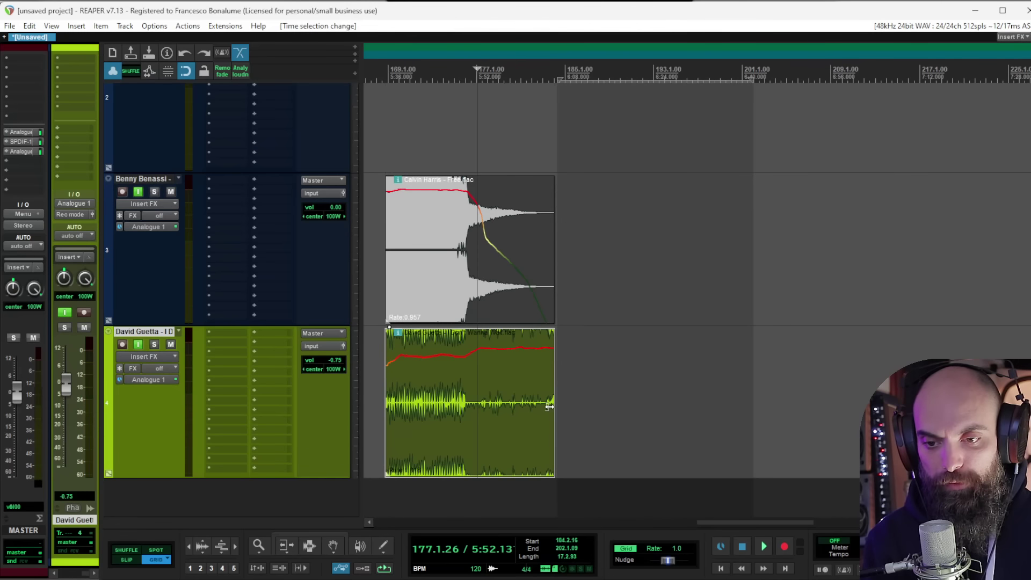
{"action": "left_click_drag", "start_coordinate": [549, 406], "coordinate": [971, 415]}
{"action": "scroll", "coordinate": [578, 375], "scroll_direction": "down", "scroll_amount": 5}
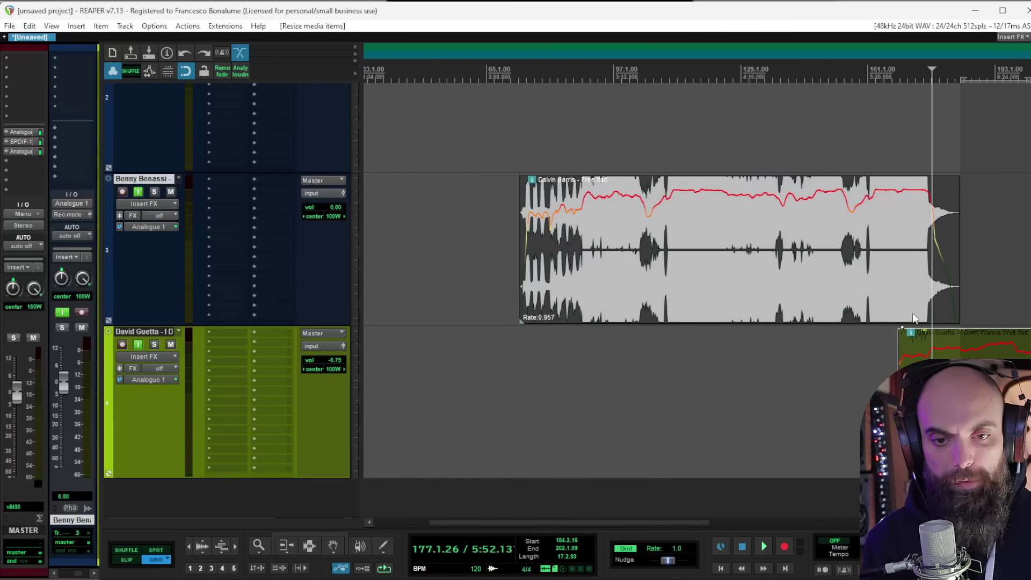
Step: Play the overlap of the two clips around bars 175 to 178 to check whether their beats stay in sync
{"action": "left_click", "coordinate": [909, 313]}
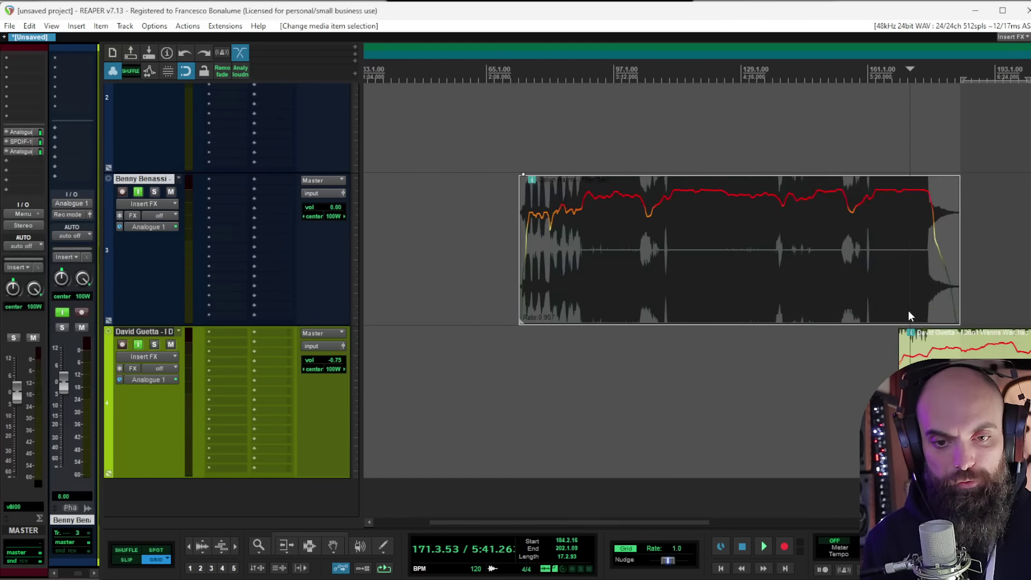
{"action": "scroll", "coordinate": [909, 313], "scroll_direction": "up", "scroll_amount": 6}
{"action": "left_click", "coordinate": [827, 400]}
{"action": "scroll", "coordinate": [828, 400], "scroll_direction": "up", "scroll_amount": 4}
{"action": "left_click_drag", "start_coordinate": [782, 423], "coordinate": [772, 420]}
{"action": "scroll", "coordinate": [772, 419], "scroll_direction": "up", "scroll_amount": 4}
{"action": "key", "text": "space"}
{"action": "scroll", "coordinate": [666, 384], "scroll_direction": "down", "scroll_amount": 8}
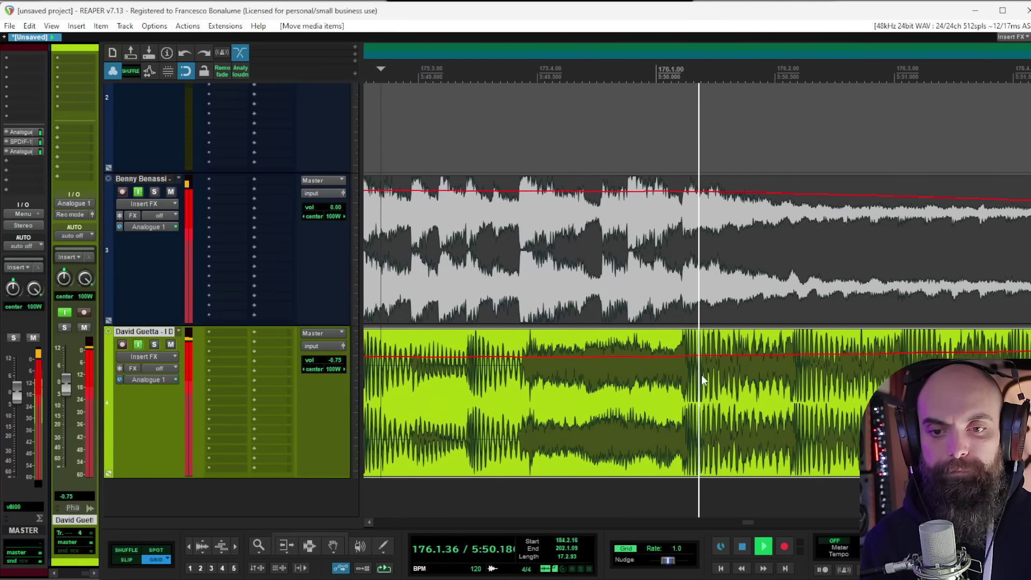
{"action": "scroll", "coordinate": [693, 384], "scroll_direction": "down", "scroll_amount": 4}
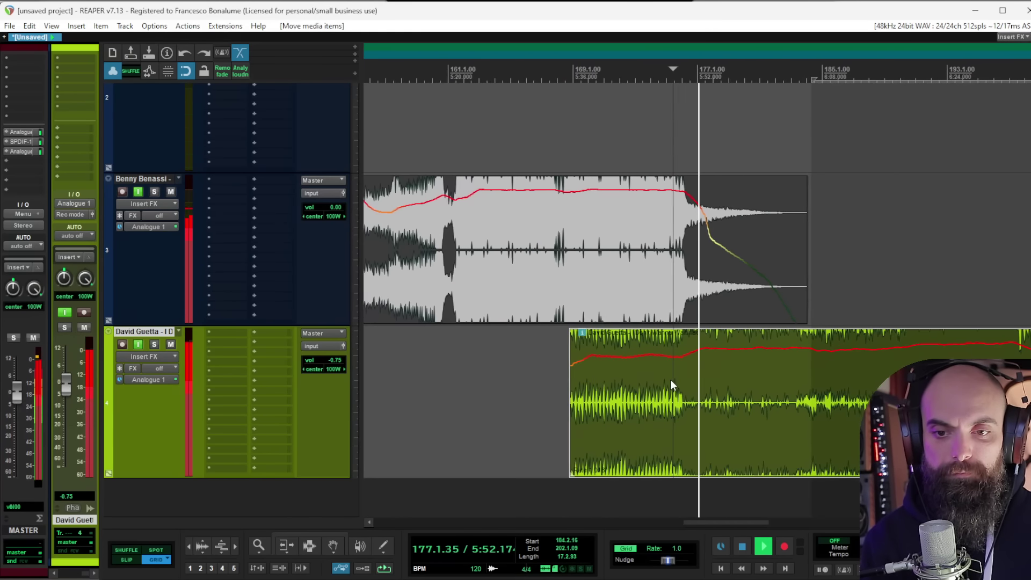
{"action": "left_click", "coordinate": [625, 374]}
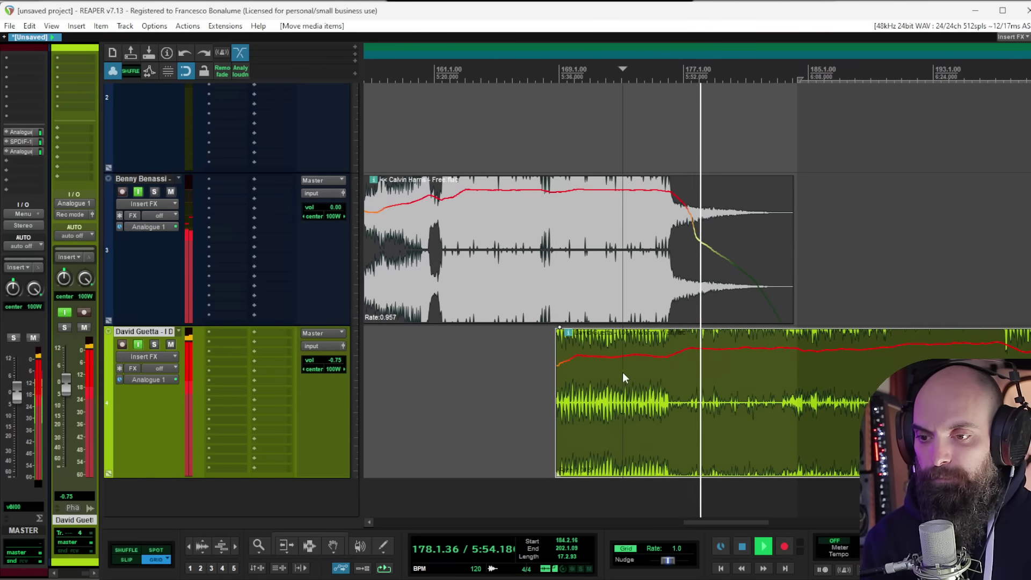
{"action": "key", "text": "space"}
Step: Set the pitch shift/time stretch mode of both clips to élastique 3.3.3 Pro
{"action": "left_click_drag", "start_coordinate": [658, 296], "coordinate": [742, 446]}
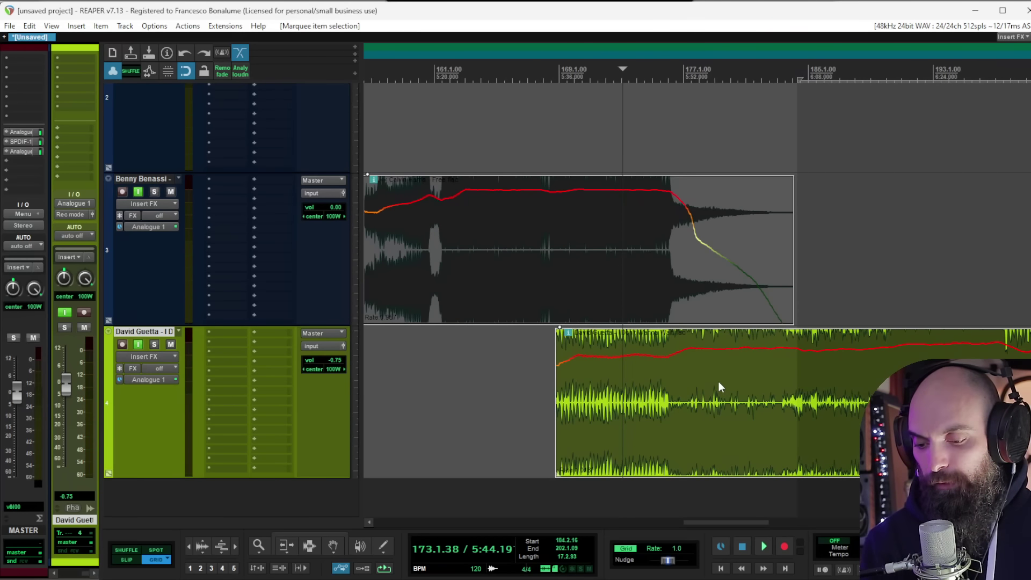
{"action": "key", "text": "F2"}
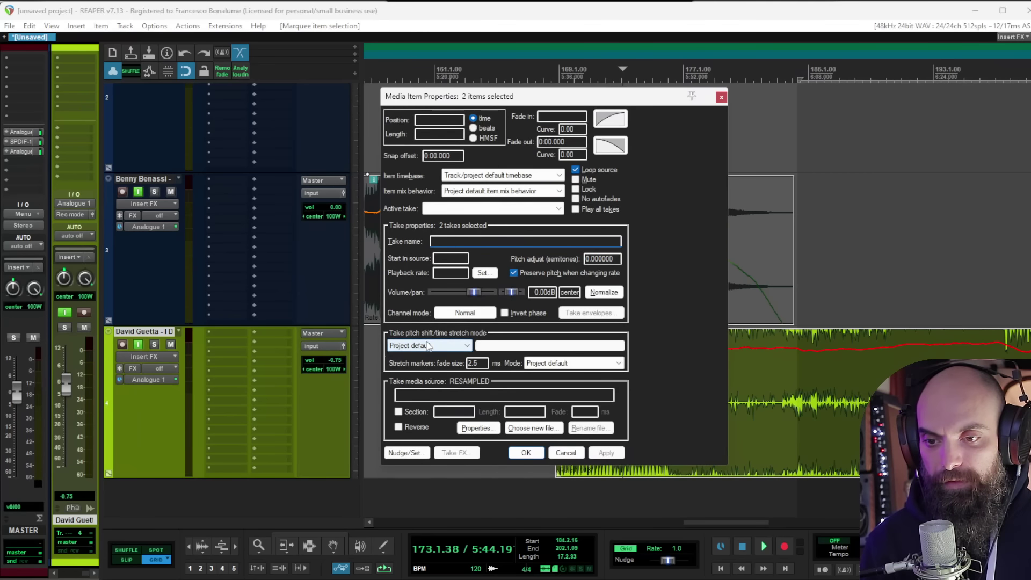
{"action": "left_click", "coordinate": [427, 346]}
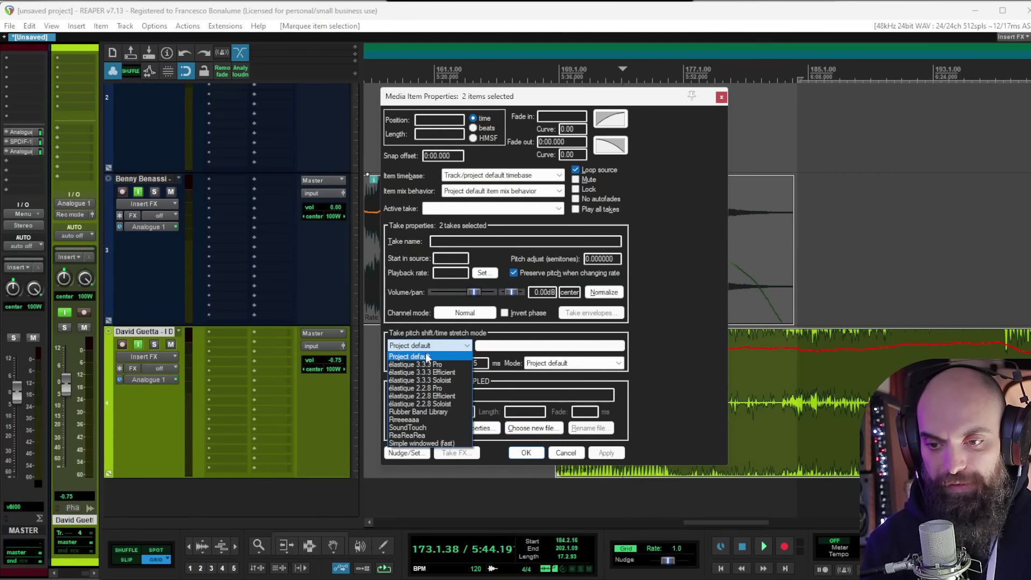
{"action": "left_click", "coordinate": [428, 365]}
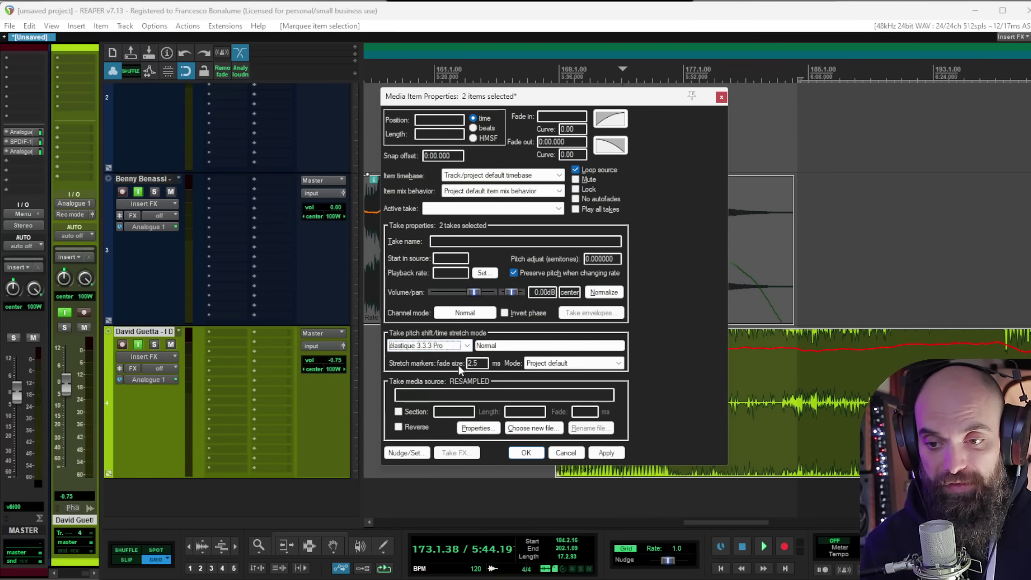
{"action": "left_click", "coordinate": [526, 453]}
Step: Play the overlap of both clips and extend the start of "I Don't Wanna Wait" back to about bar 160
{"action": "left_click", "coordinate": [598, 355]}
{"action": "key", "text": "space"}
{"action": "scroll", "coordinate": [659, 364], "scroll_direction": "up", "scroll_amount": 5}
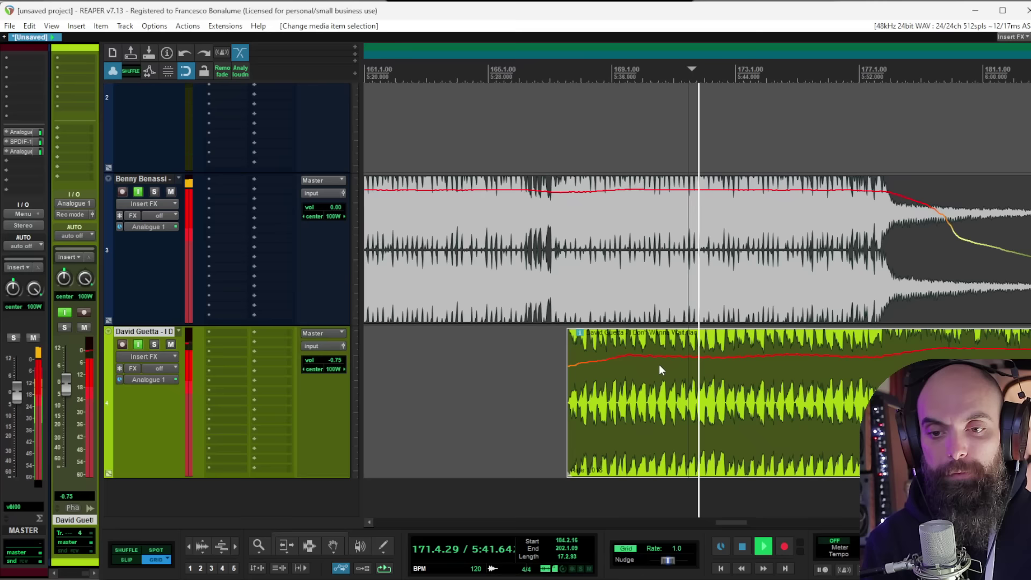
{"action": "scroll", "coordinate": [799, 359], "scroll_direction": "down", "scroll_amount": 5}
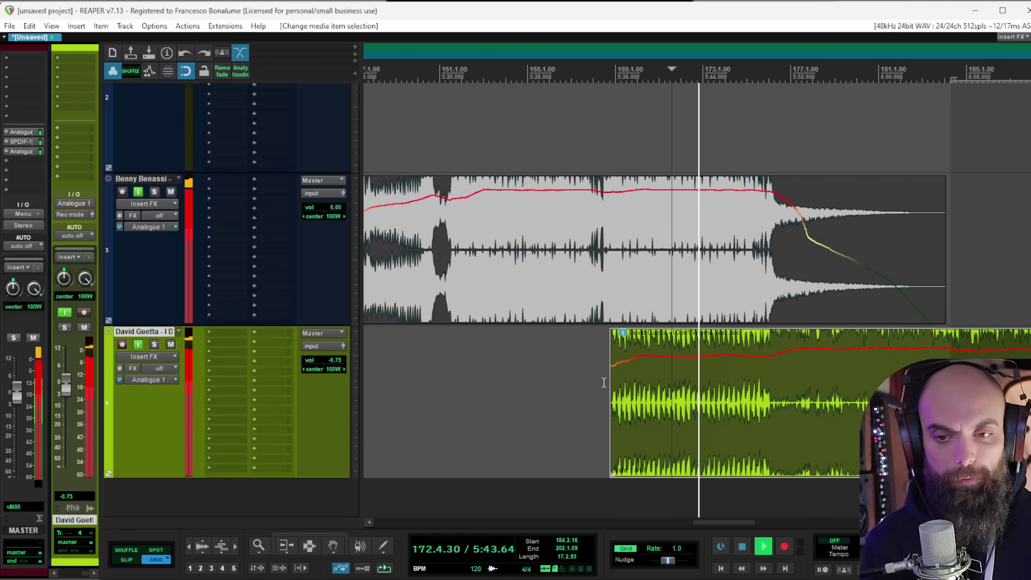
{"action": "left_click_drag", "start_coordinate": [606, 400], "coordinate": [552, 400]}
{"action": "scroll", "coordinate": [692, 367], "scroll_direction": "down", "scroll_amount": 6}
{"action": "key", "text": "space"}
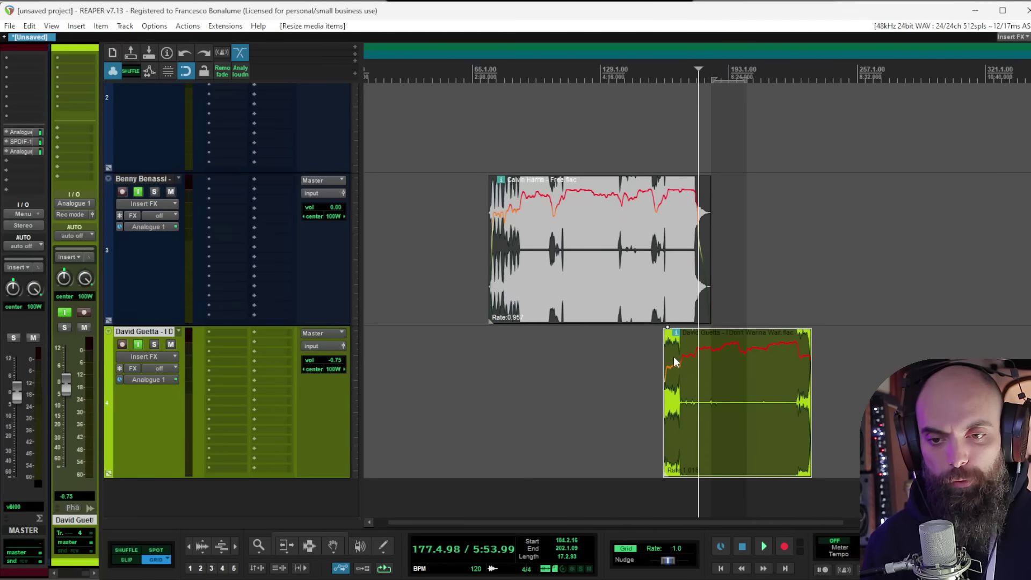
Step: Cut the "I Don't Wanna Wait" clip from the timeline and place the edit cursor in the "Free" clip near bar 90
{"action": "key", "text": "ctrl+x"}
{"action": "left_click", "coordinate": [566, 286]}
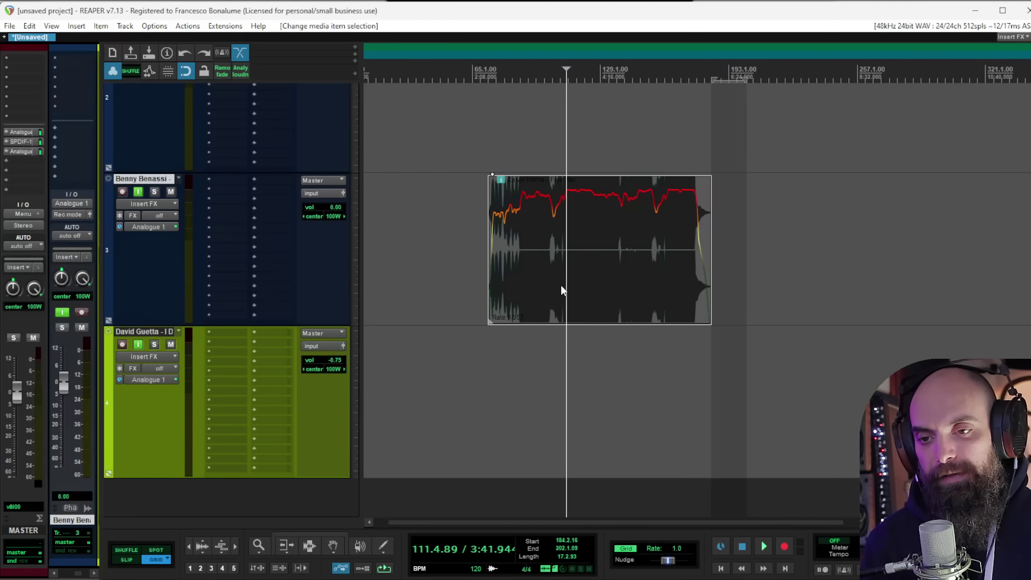
{"action": "left_click", "coordinate": [561, 285]}
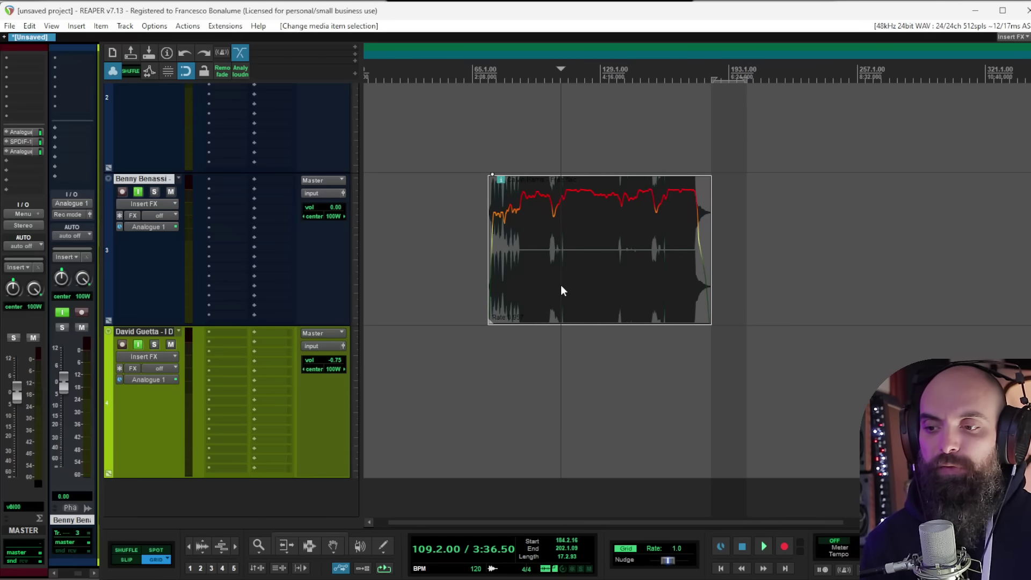
{"action": "left_click", "coordinate": [523, 280]}
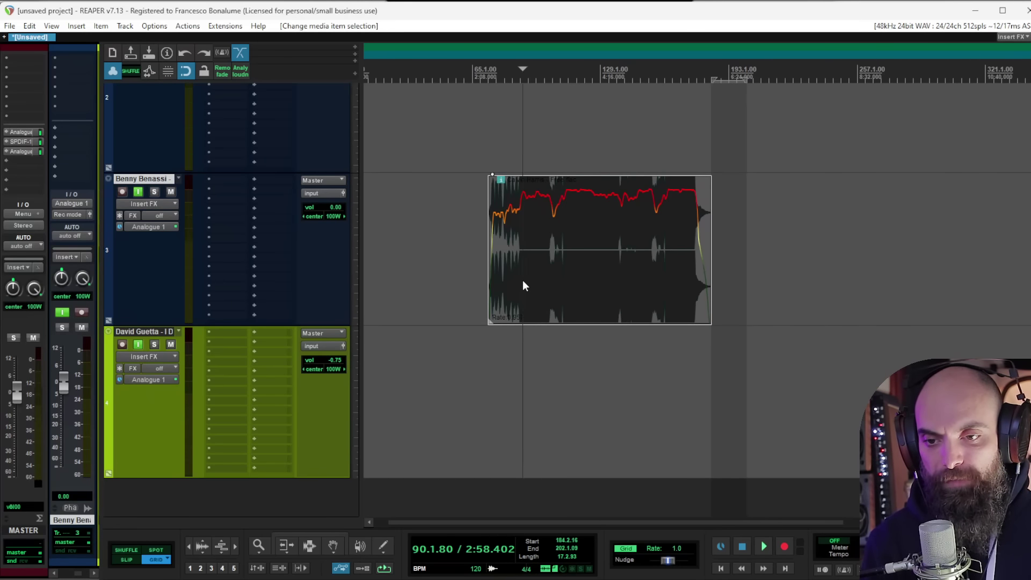
Step: Play the "Free" clip from around bar 88 and locate the drop after the break near bar 110
{"action": "scroll", "coordinate": [524, 279], "scroll_direction": "up", "scroll_amount": 8}
{"action": "left_click", "coordinate": [670, 263]}
{"action": "scroll", "coordinate": [670, 263], "scroll_direction": "up", "scroll_amount": 8}
{"action": "left_click", "coordinate": [659, 256]}
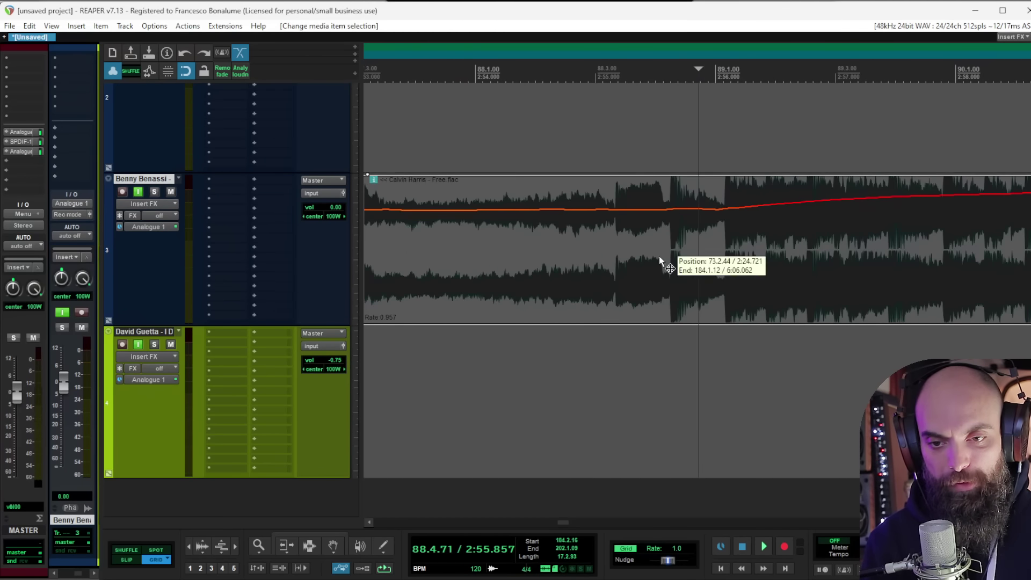
{"action": "key", "text": "space"}
{"action": "scroll", "coordinate": [719, 247], "scroll_direction": "up", "scroll_amount": 3}
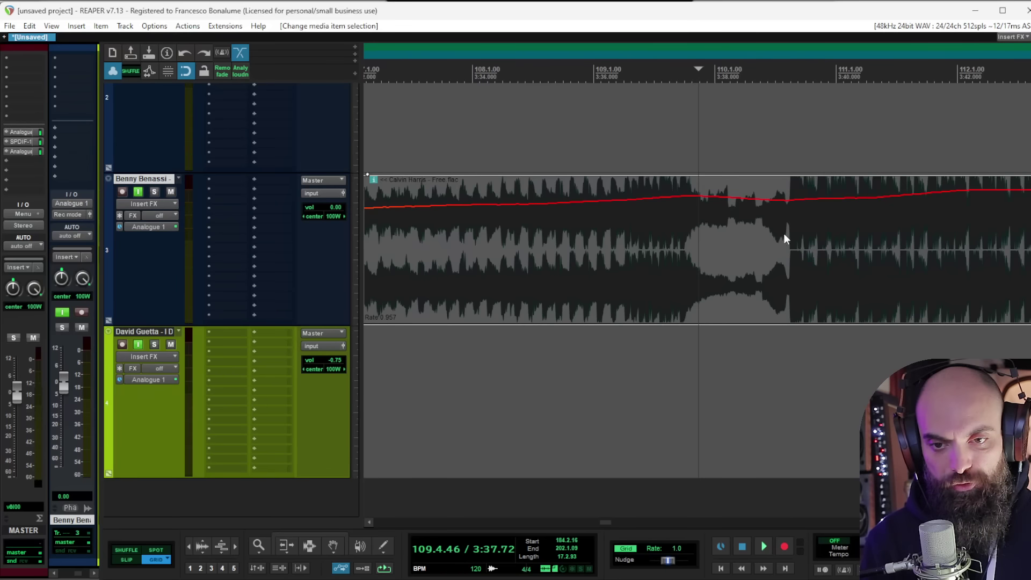
Step: Trim the "Free" clip to a single bar of music starting at the drop, from 110.3.49 to 111.3.12
{"action": "left_click", "coordinate": [787, 230]}
{"action": "scroll", "coordinate": [787, 231], "scroll_direction": "up", "scroll_amount": 5}
{"action": "key", "text": "space"}
{"action": "scroll", "coordinate": [787, 231], "scroll_direction": "up", "scroll_amount": 3}
{"action": "key", "text": "space"}
{"action": "left_click", "coordinate": [602, 207]}
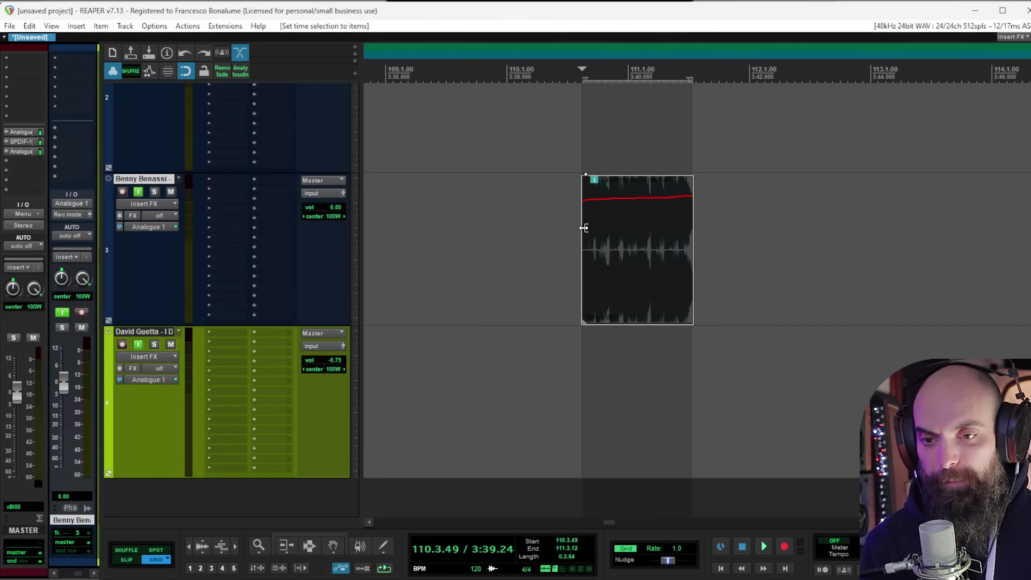
Step: Set the time selection to match the trimmed "Free" clip
{"action": "left_click", "coordinate": [531, 165]}
{"action": "left_click", "coordinate": [522, 193]}
{"action": "left_click", "coordinate": [736, 228]}
{"action": "left_click", "coordinate": [636, 267]}
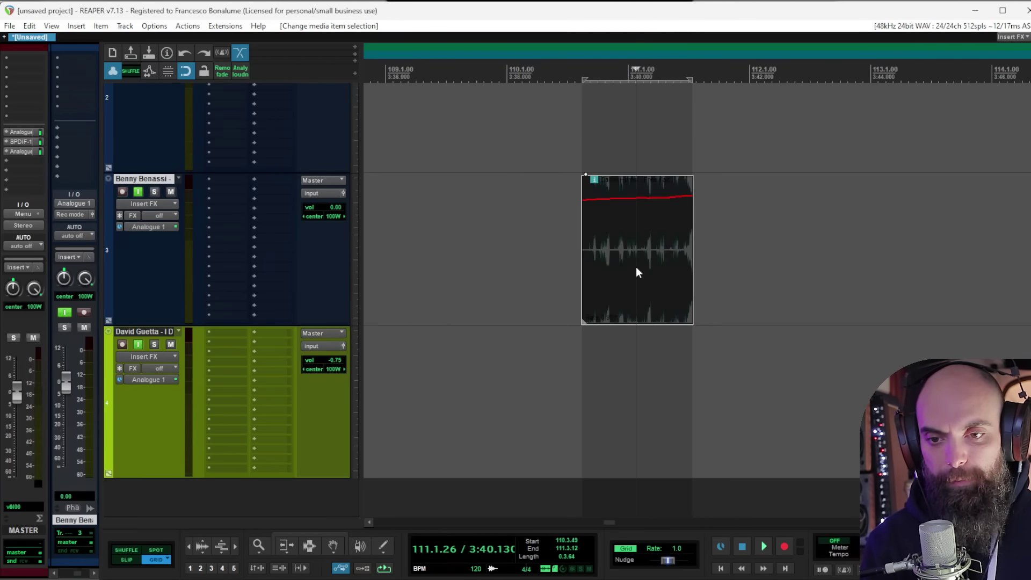
{"action": "key", "text": "p"}
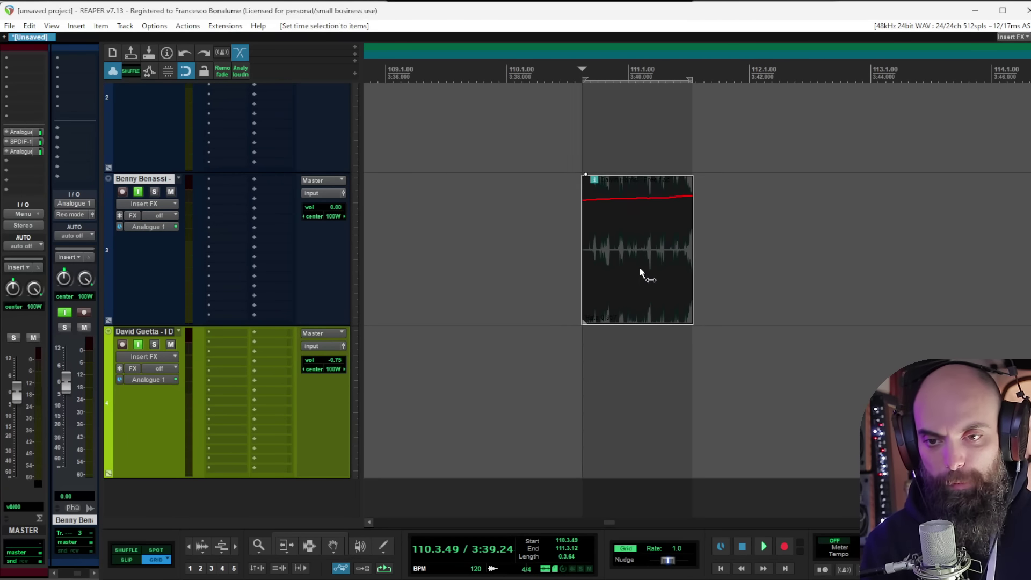
Step: Search the action list for "time selection item" and locate the action "Time selection: Set time selection to items"
{"action": "left_click", "coordinate": [189, 26]}
{"action": "left_click", "coordinate": [195, 39]}
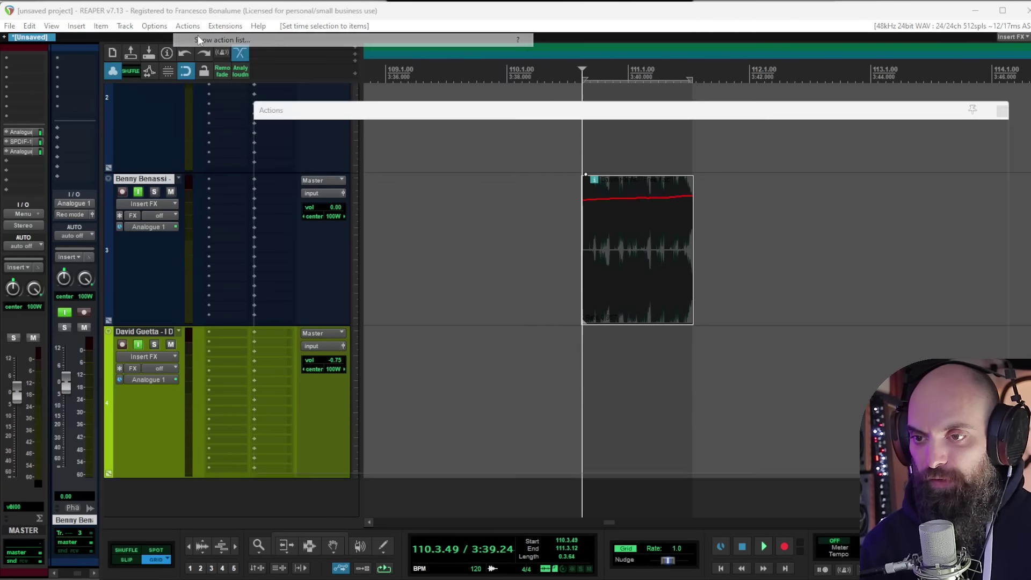
{"action": "type", "text": "time selection"}
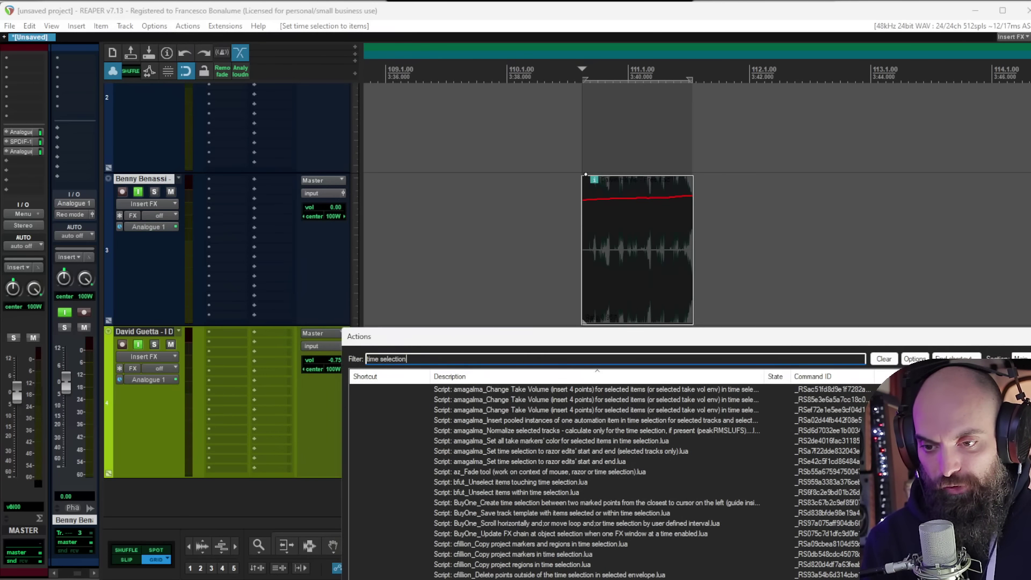
{"action": "type", "text": " item"}
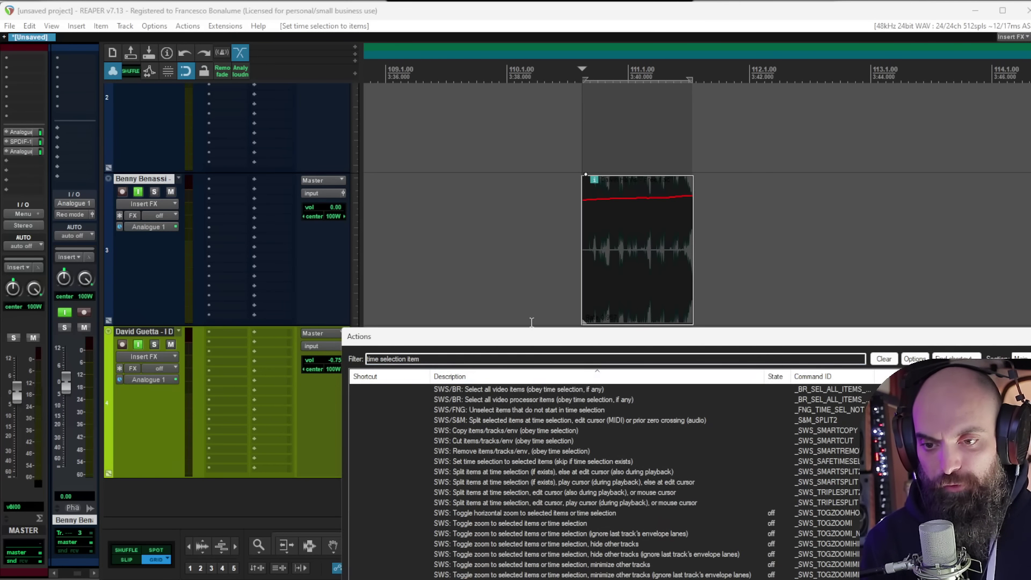
{"action": "left_click_drag", "start_coordinate": [514, 339], "coordinate": [902, 86]}
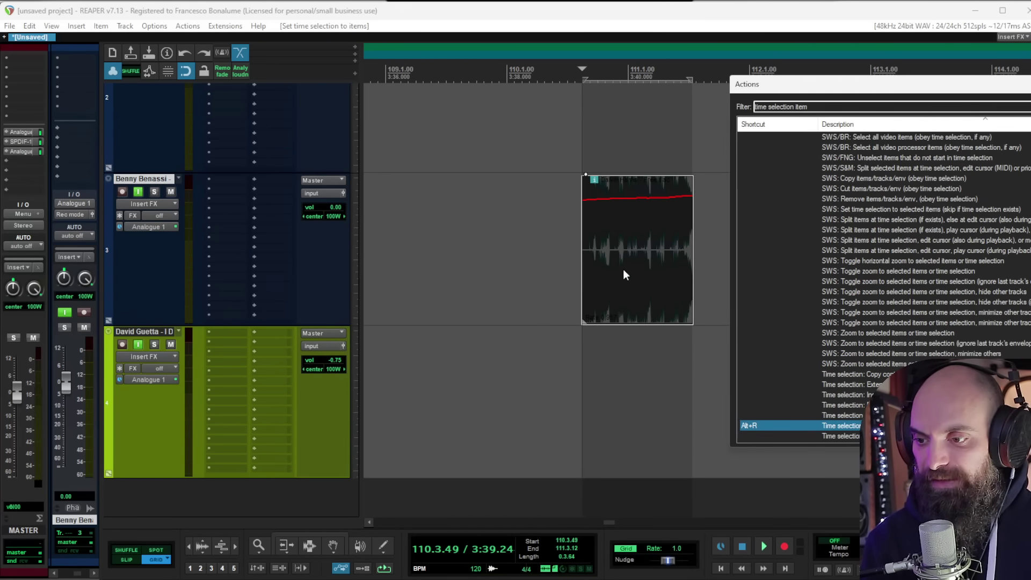
{"action": "scroll", "coordinate": [620, 254], "scroll_direction": "right", "scroll_amount": 2}
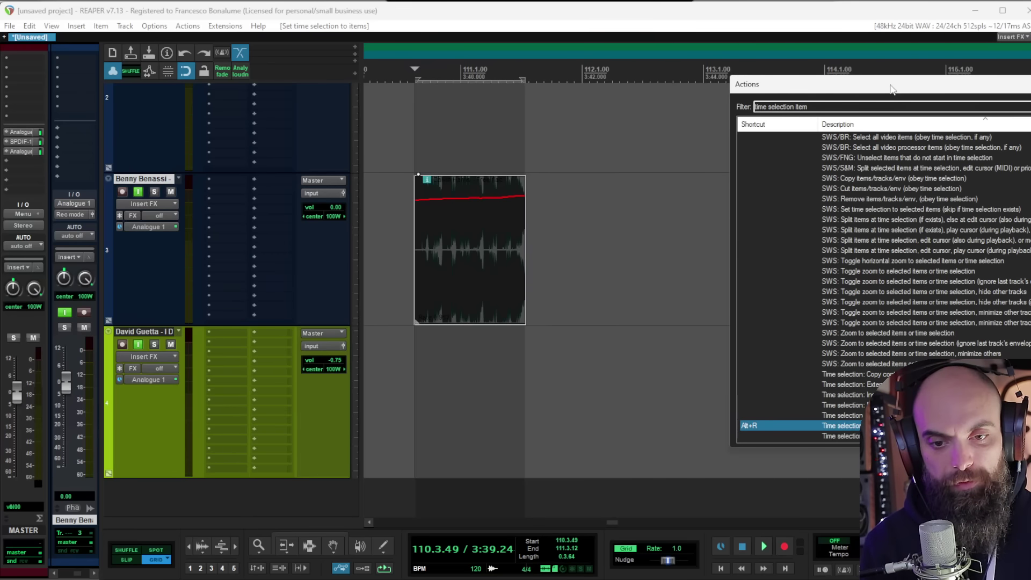
{"action": "left_click_drag", "start_coordinate": [889, 89], "coordinate": [736, 62]}
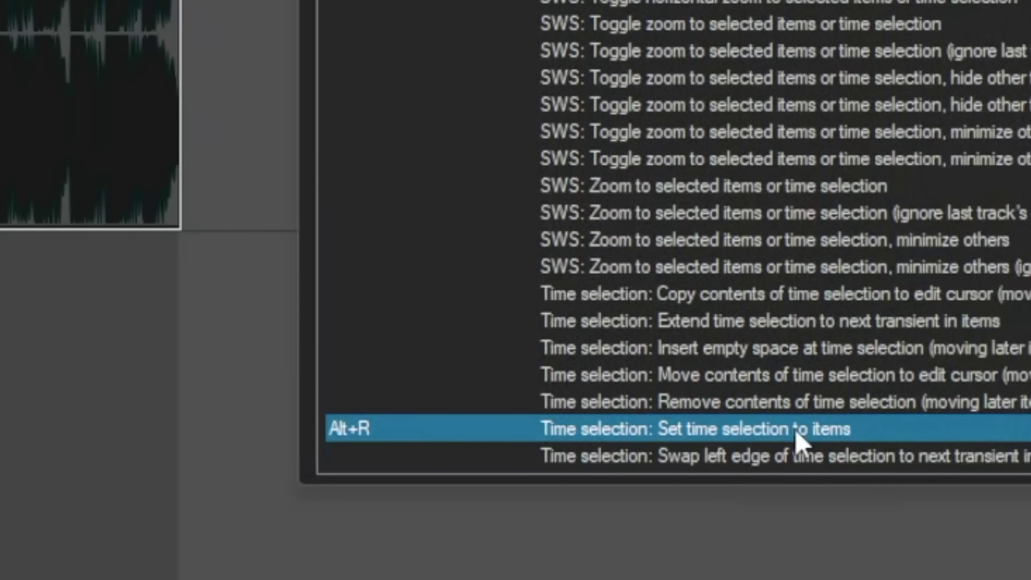
{"action": "left_click", "coordinate": [404, 125]}
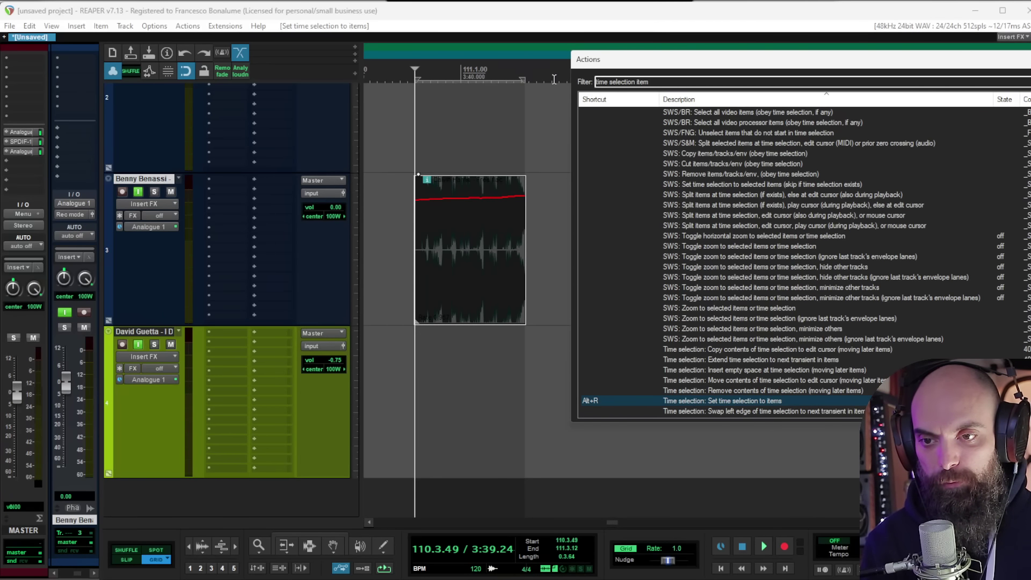
Step: Filter the actions by "time selection tempo", run "Create measure from time selection (detect tempo, detect number of measures)" on the selection, and undo it
{"action": "left_click", "coordinate": [680, 82]}
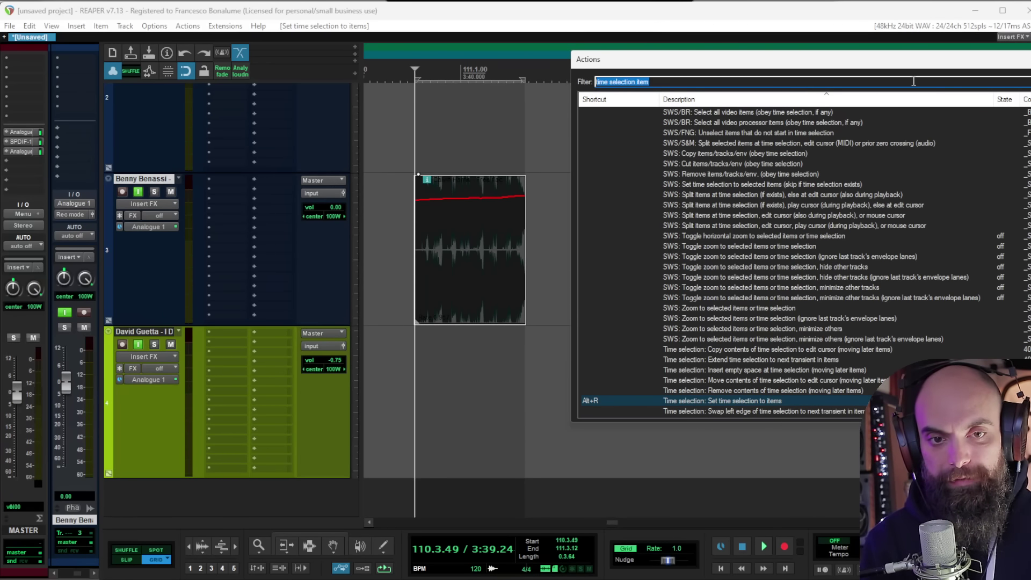
{"action": "scroll", "coordinate": [764, 185], "scroll_direction": "up", "scroll_amount": 10}
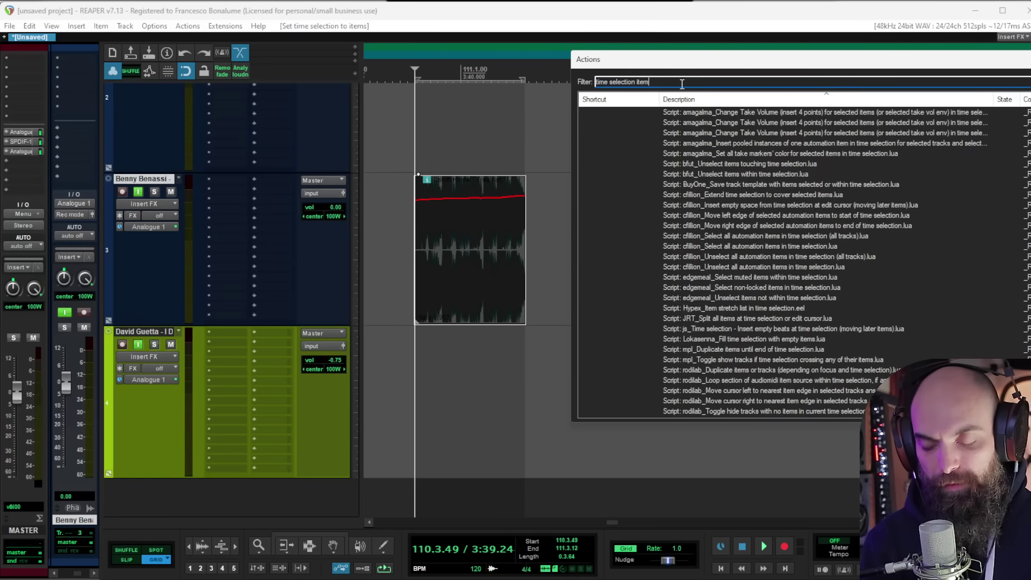
{"action": "type", "text": "time selection tempo"}
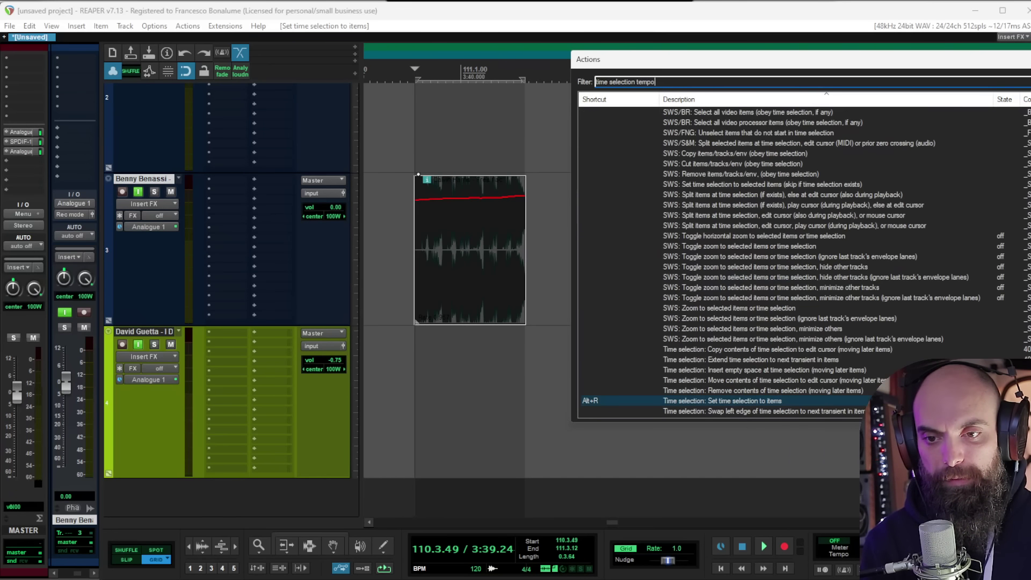
{"action": "left_click", "coordinate": [681, 121]}
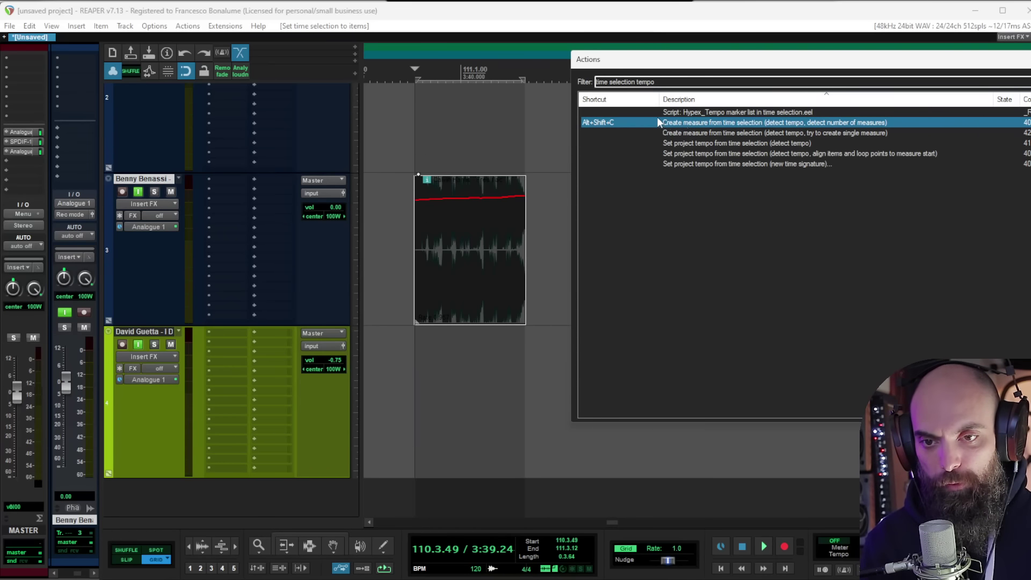
{"action": "key", "text": "alt+shift+c"}
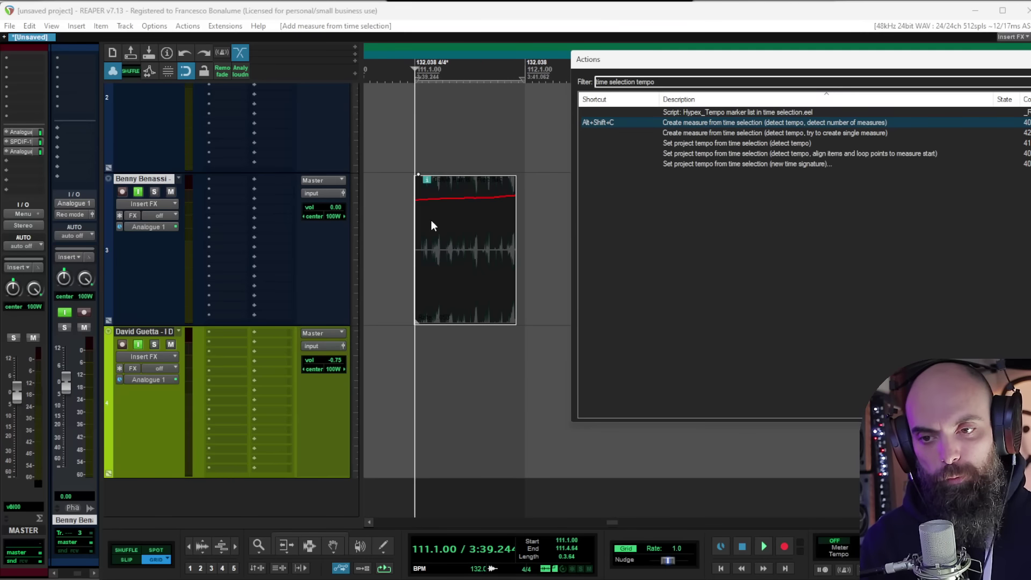
{"action": "key", "text": "ctrl+z"}
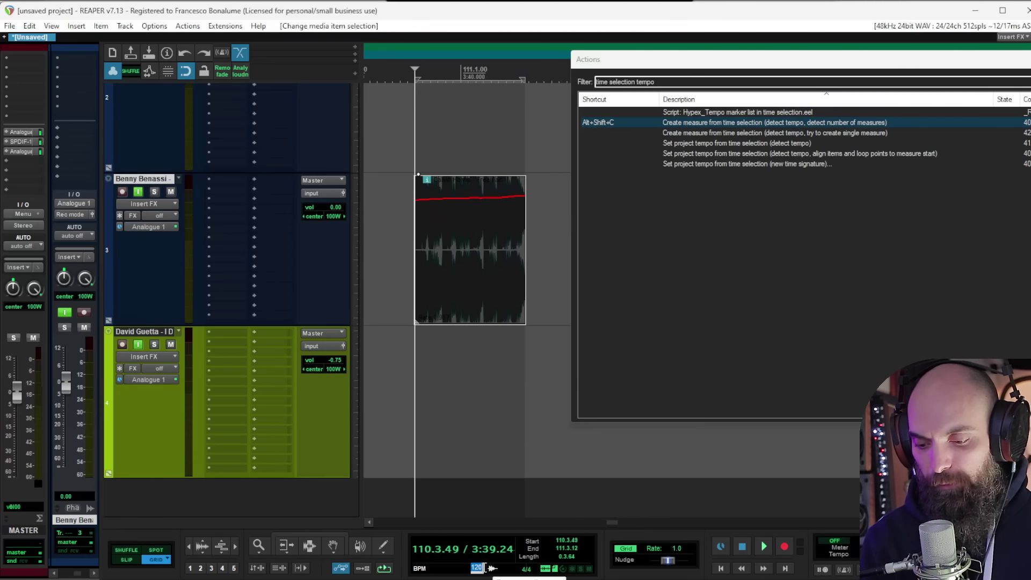
Step: Set the project tempo to 132 BPM and close the action list
{"action": "type", "text": "132"}
{"action": "key", "text": "Return"}
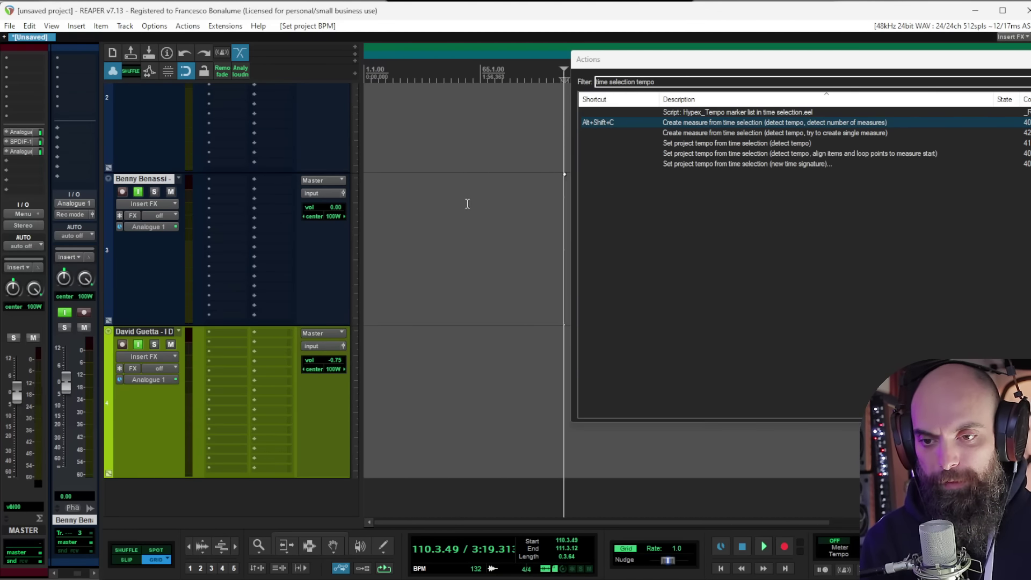
{"action": "left_click_drag", "start_coordinate": [467, 204], "coordinate": [521, 219]}
{"action": "left_click", "coordinate": [564, 234]}
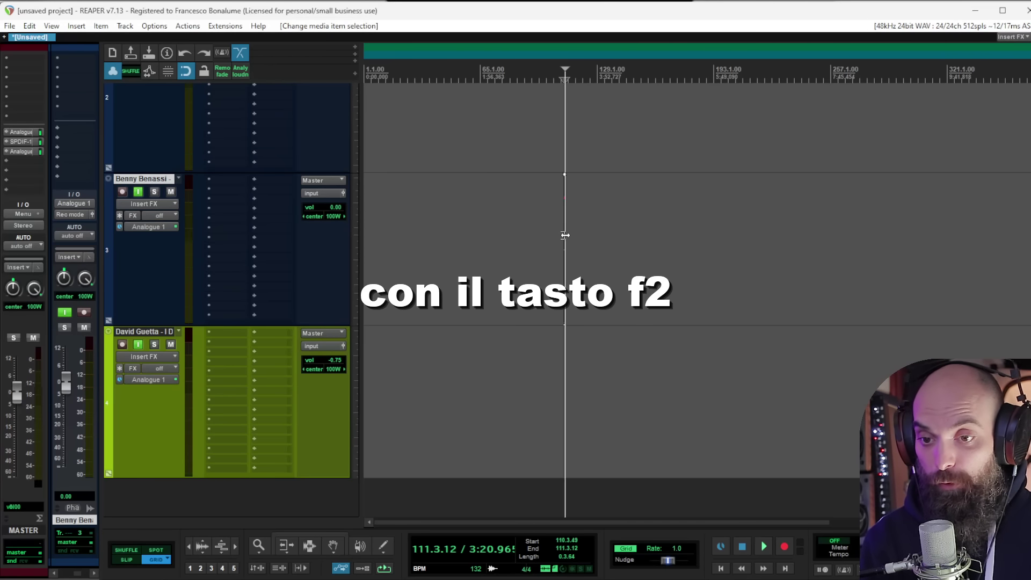
Step: Set the item timebase of the trimmed "Free" clip to Time in its item properties
{"action": "scroll", "coordinate": [564, 234], "scroll_direction": "up", "scroll_amount": 10}
{"action": "left_click", "coordinate": [606, 236]}
{"action": "double_click", "coordinate": [601, 251]}
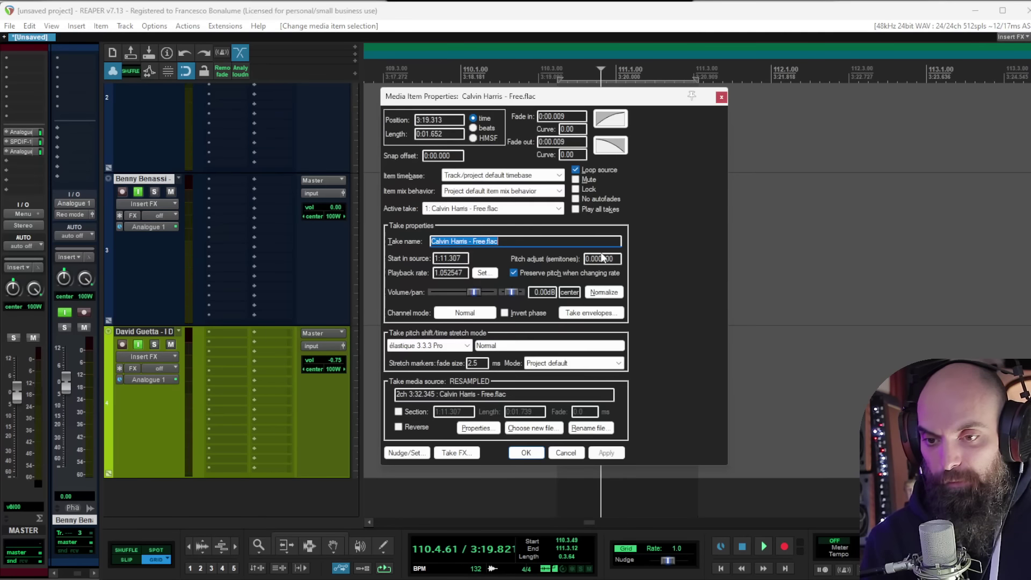
{"action": "left_click", "coordinate": [504, 175]}
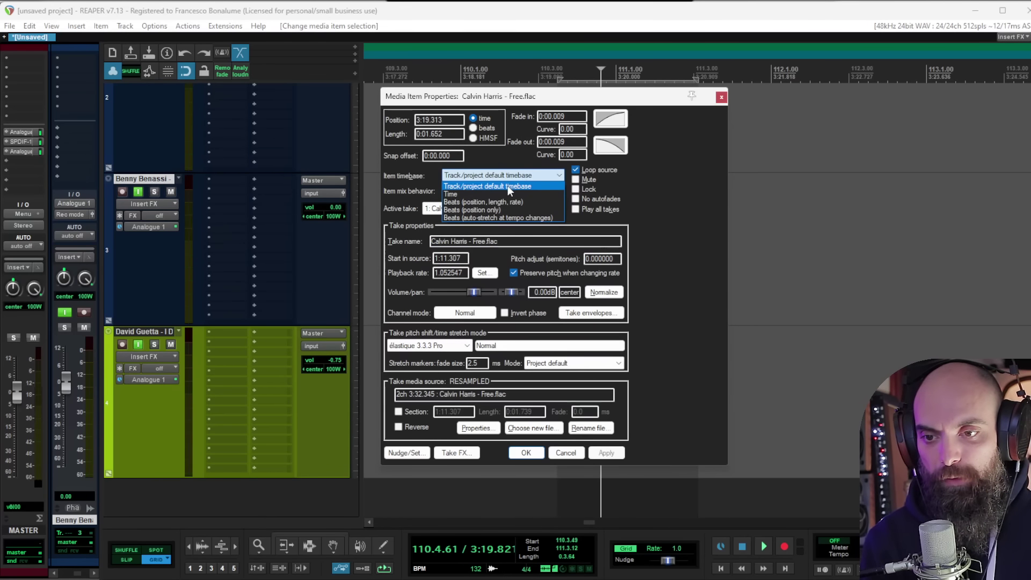
{"action": "left_click", "coordinate": [508, 185]}
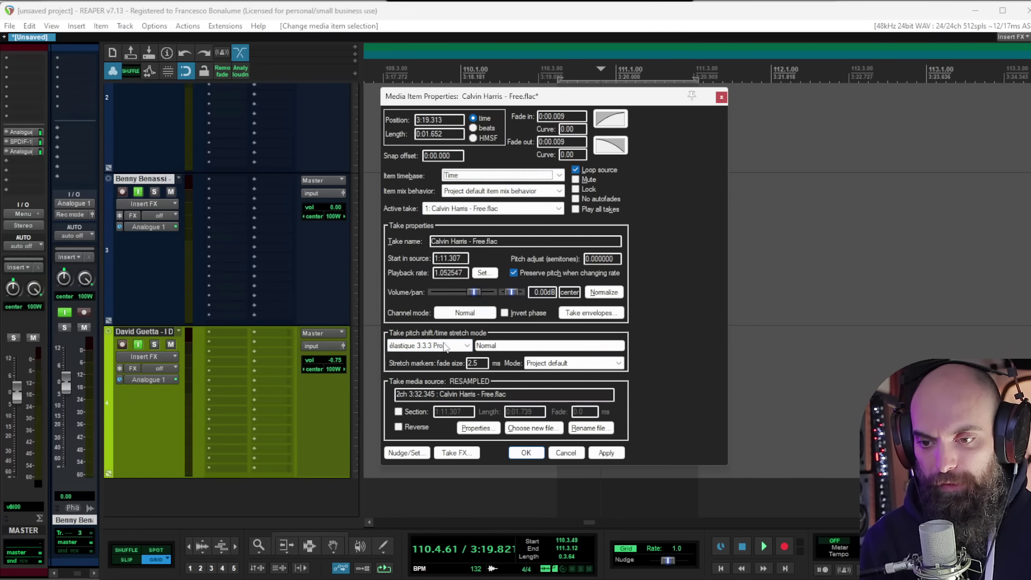
{"action": "left_click", "coordinate": [539, 450]}
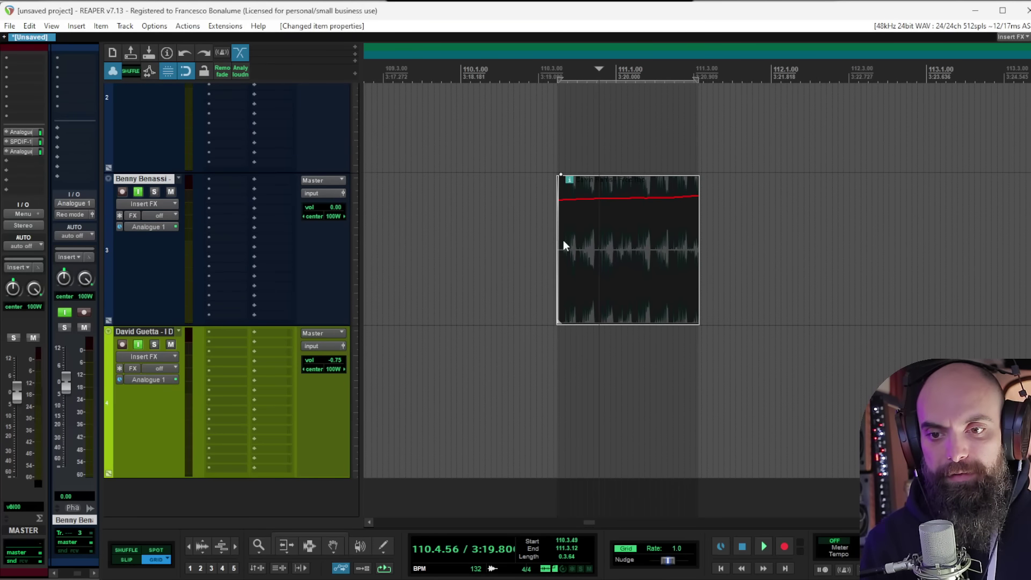
Step: Extend both edges of the "Free" clip so it runs from about bar 108 to about bar 115
{"action": "left_click_drag", "start_coordinate": [559, 241], "coordinate": [269, 242]}
{"action": "left_click", "coordinate": [639, 244]}
{"action": "scroll", "coordinate": [607, 243], "scroll_direction": "up", "scroll_amount": 8}
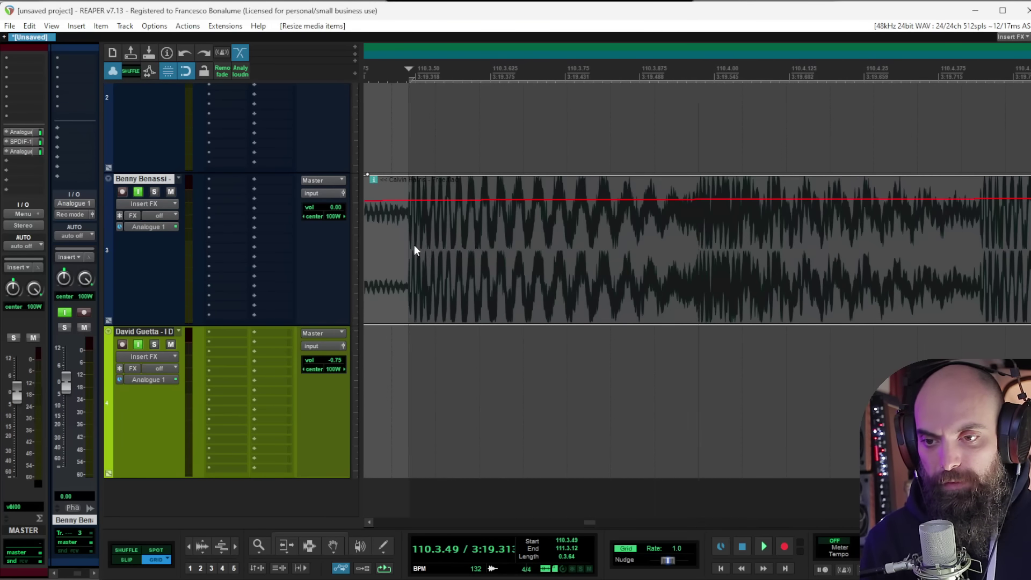
{"action": "scroll", "coordinate": [414, 245], "scroll_direction": "down", "scroll_amount": 8}
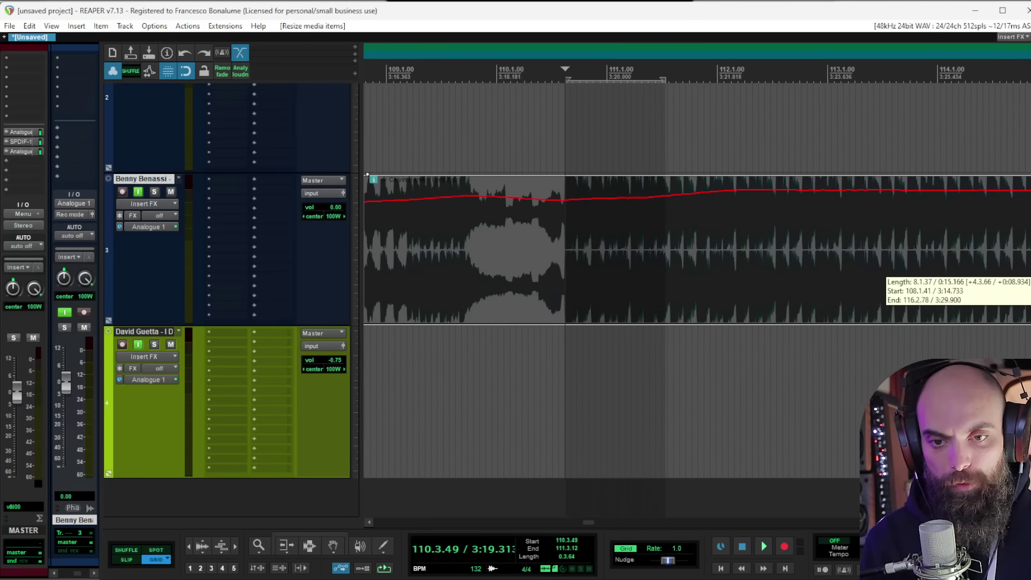
{"action": "left_click_drag", "start_coordinate": [1026, 267], "coordinate": [781, 251]}
{"action": "left_click", "coordinate": [626, 258]}
Step: Play the extended clip and compare its beats with the grid around bars 112 and 113
{"action": "key", "text": "space"}
{"action": "scroll", "coordinate": [639, 259], "scroll_direction": "up", "scroll_amount": 8}
{"action": "key", "text": "space"}
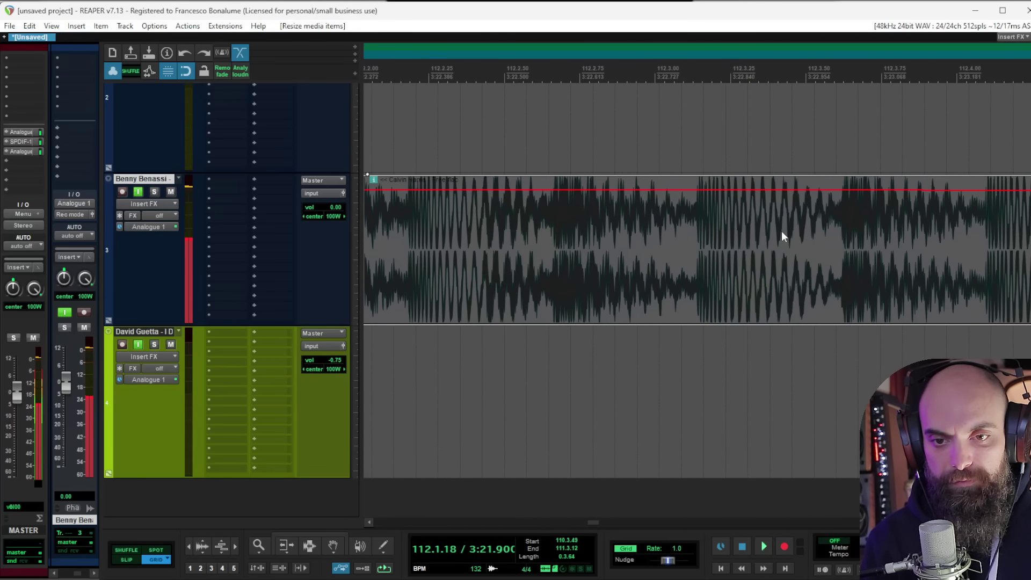
{"action": "left_click_drag", "start_coordinate": [699, 244], "coordinate": [713, 246]}
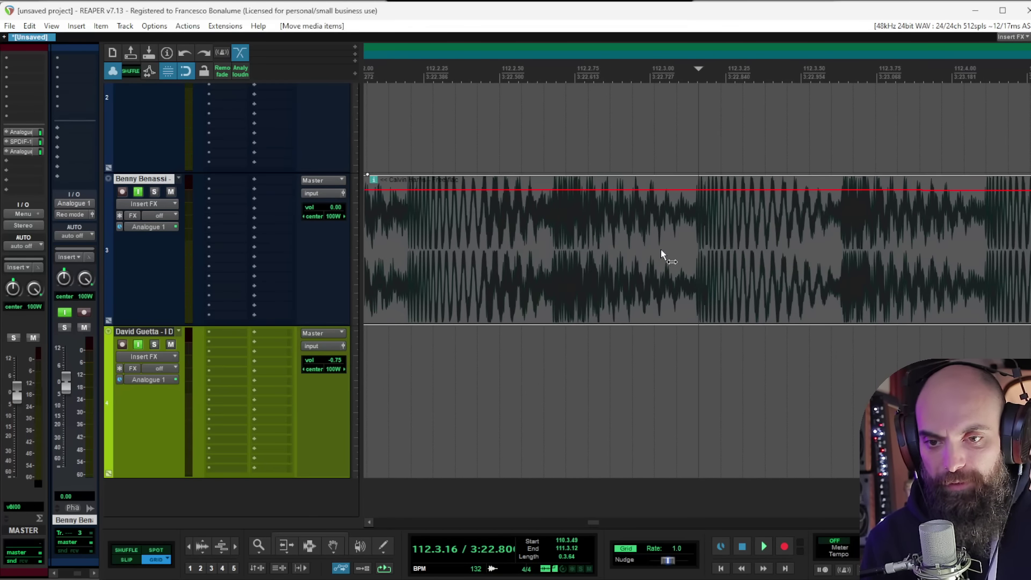
{"action": "scroll", "coordinate": [661, 249], "scroll_direction": "right", "scroll_amount": 5}
{"action": "left_click", "coordinate": [767, 224]}
{"action": "scroll", "coordinate": [768, 224], "scroll_direction": "up", "scroll_amount": 5}
{"action": "scroll", "coordinate": [768, 224], "scroll_direction": "down", "scroll_amount": 10}
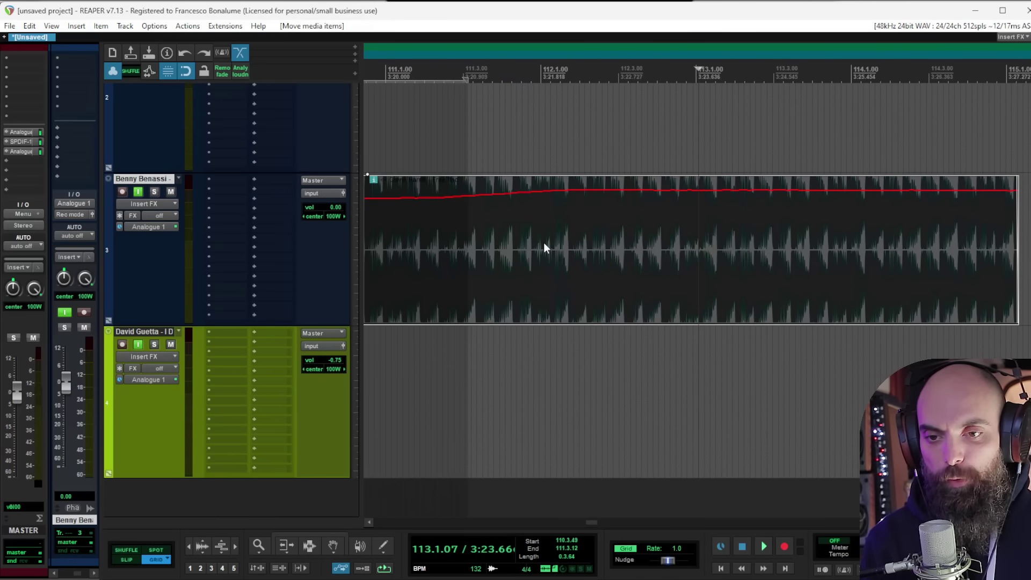
Step: Shift the "Free" clip so the drop's first transient meets the edit cursor at 110.3.49, and split it there
{"action": "scroll", "coordinate": [543, 243], "scroll_direction": "down", "scroll_amount": 5}
{"action": "left_click", "coordinate": [515, 246]}
{"action": "left_click", "coordinate": [571, 227]}
{"action": "left_click_drag", "start_coordinate": [567, 230], "coordinate": [567, 230]}
{"action": "scroll", "coordinate": [589, 224], "scroll_direction": "up", "scroll_amount": 10}
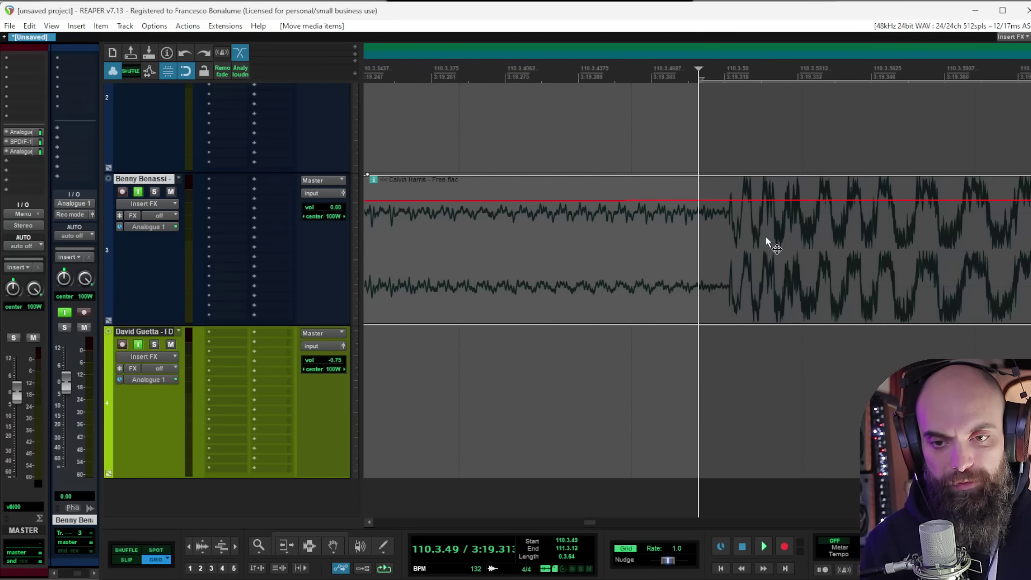
{"action": "left_click_drag", "start_coordinate": [766, 242], "coordinate": [691, 240]}
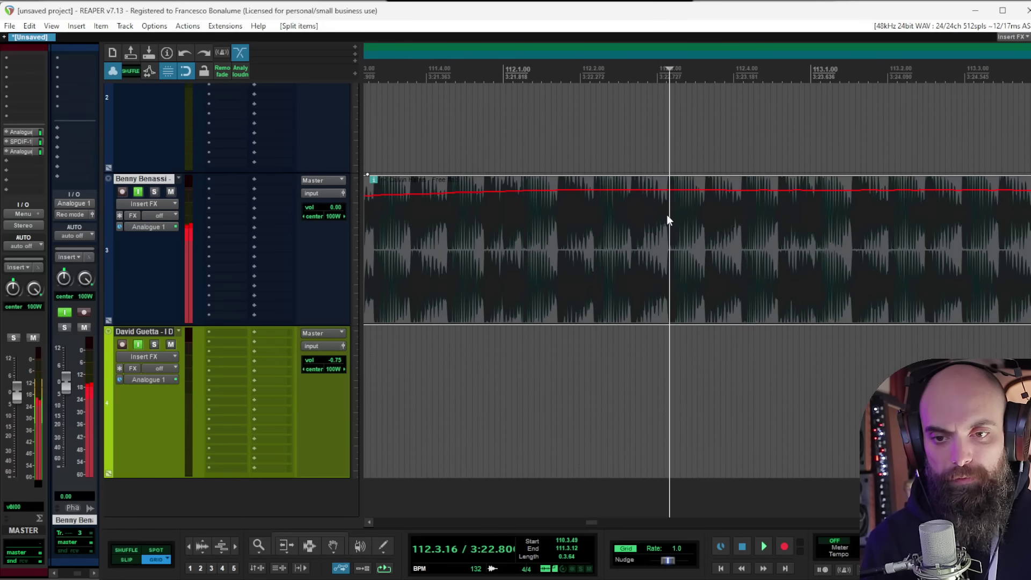
Step: Hide the grid lines, split the "Free" clip at the transient at 112.3.14 and delete the excess part
{"action": "scroll", "coordinate": [667, 215], "scroll_direction": "up", "scroll_amount": 5}
{"action": "scroll", "coordinate": [662, 214], "scroll_direction": "up", "scroll_amount": 3}
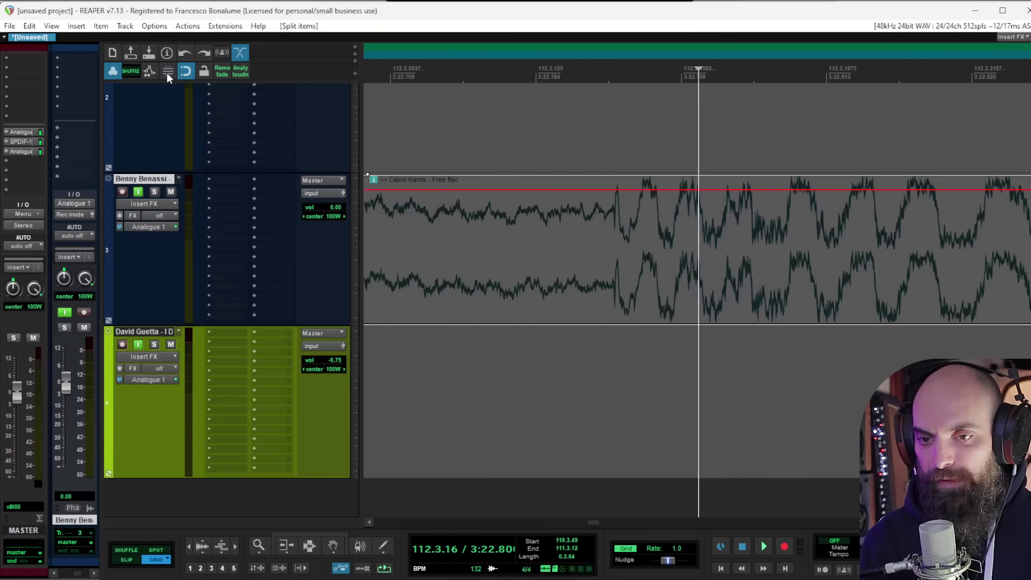
{"action": "scroll", "coordinate": [586, 245], "scroll_direction": "down", "scroll_amount": 10}
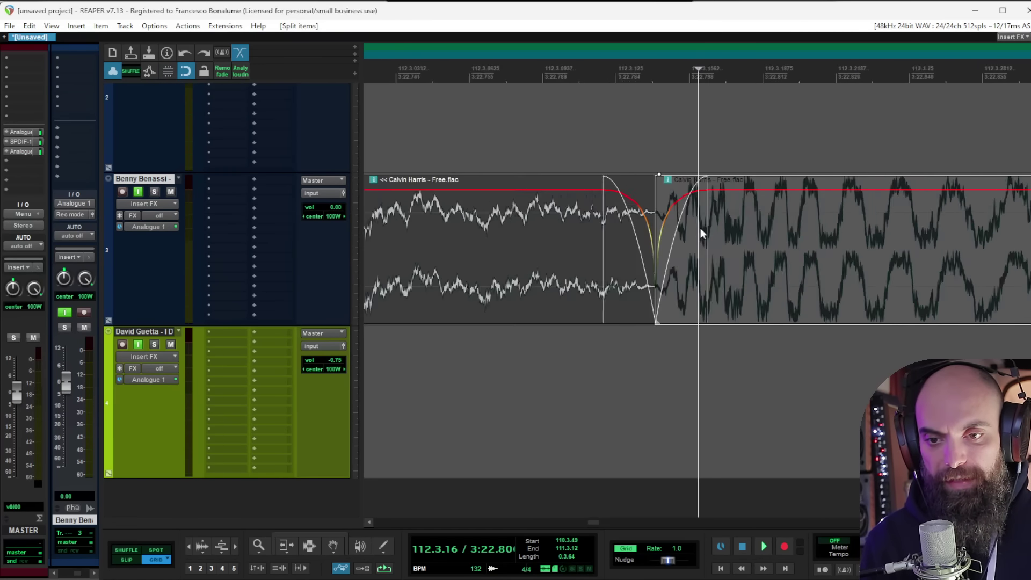
{"action": "left_click", "coordinate": [439, 251]}
{"action": "key", "text": "Delete"}
Step: Set the time selection to the remaining two-bar clip and play it to check the loop
{"action": "double_click", "coordinate": [553, 250]}
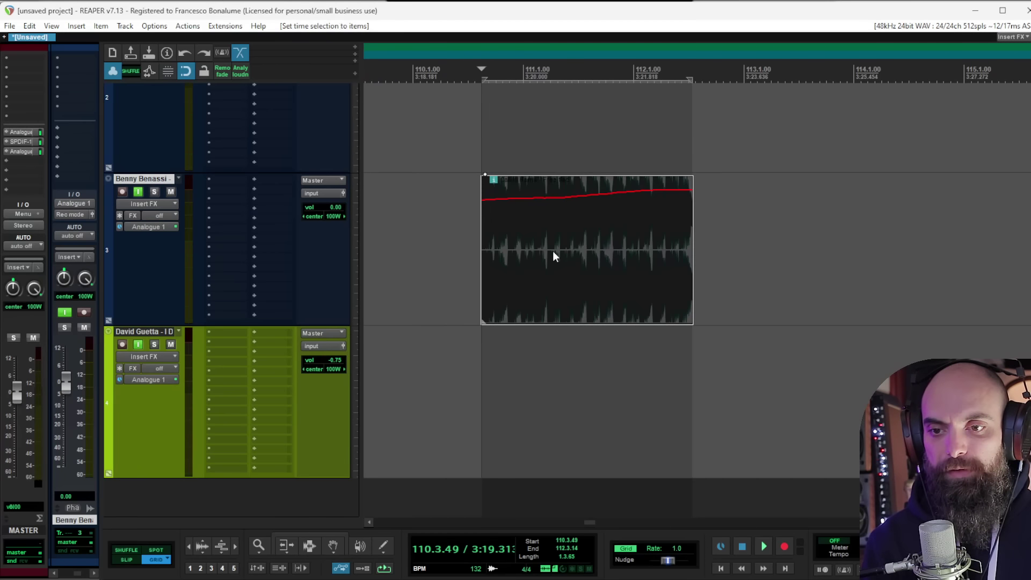
{"action": "key", "text": "space"}
{"action": "key", "text": "space"}
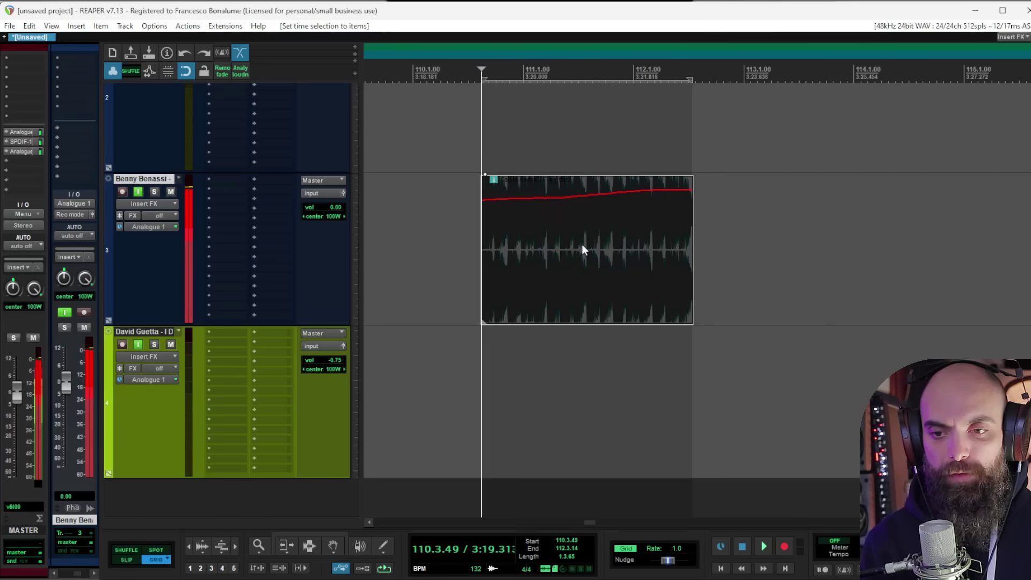
Step: Run the action that creates measures from the time selection, detecting the tempo and the number of measures
{"action": "left_click", "coordinate": [187, 27]}
{"action": "left_click", "coordinate": [209, 39]}
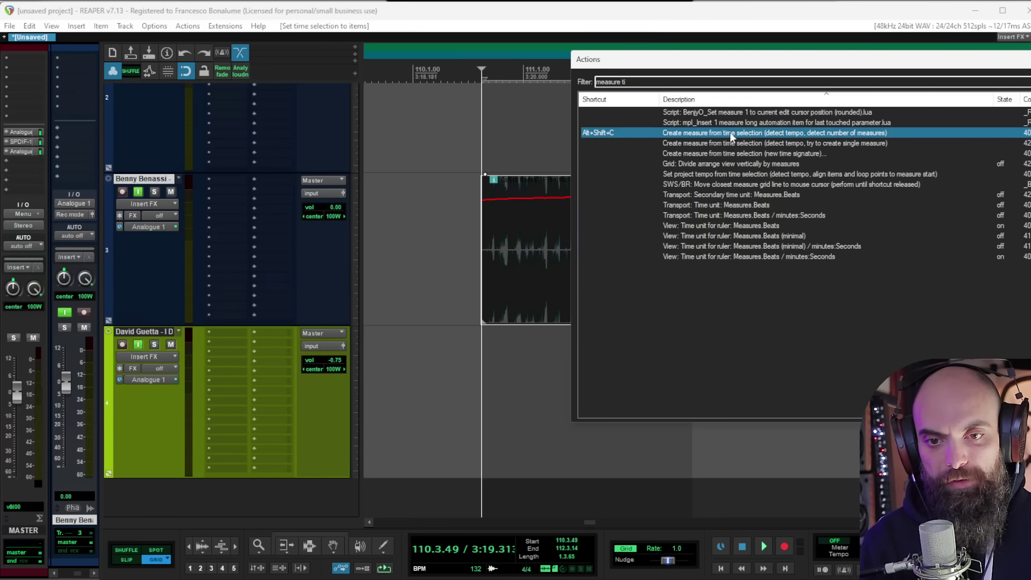
{"action": "double_click", "coordinate": [730, 132]}
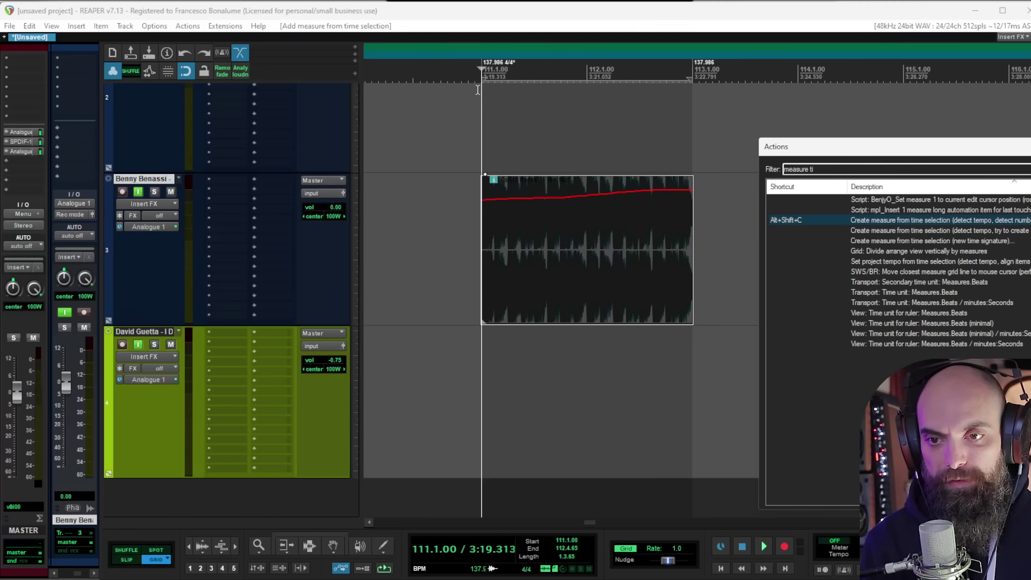
Step: Set the time selection to the two-bar clip, play the loop and inspect its start against bar 111
{"action": "double_click", "coordinate": [546, 269]}
{"action": "key", "text": "space"}
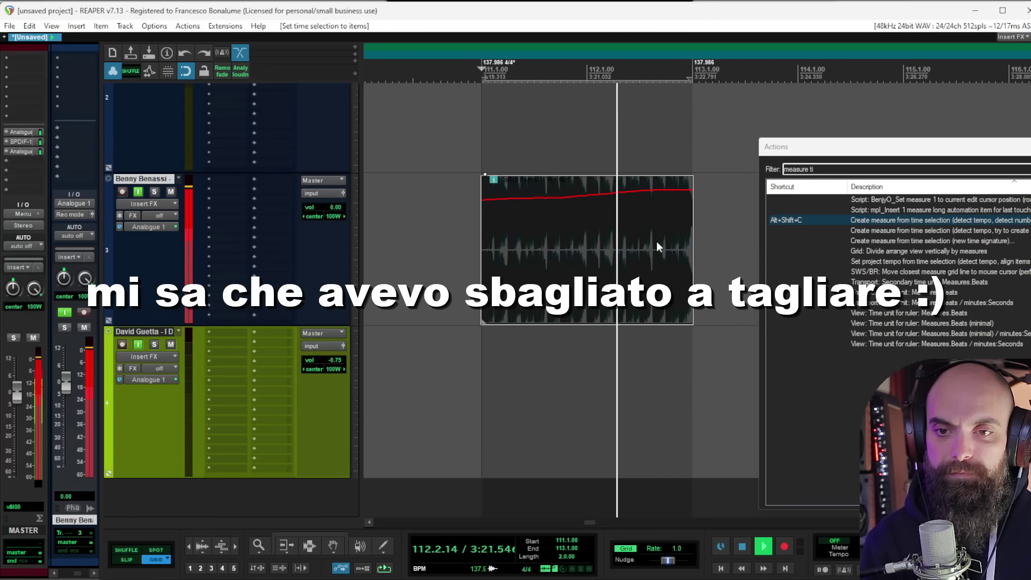
{"action": "key", "text": "space"}
{"action": "scroll", "coordinate": [625, 230], "scroll_direction": "up", "scroll_amount": 4}
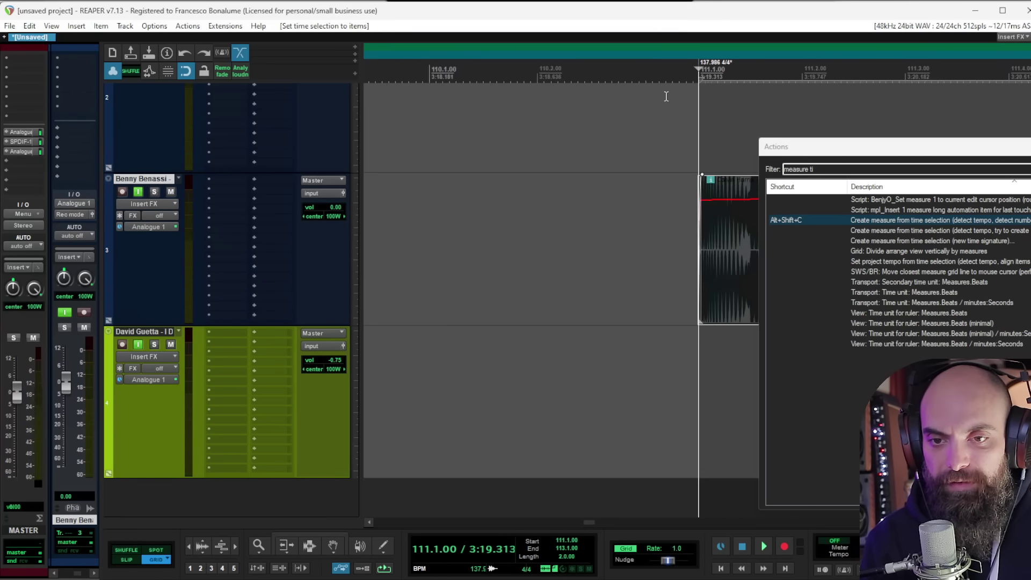
{"action": "scroll", "coordinate": [666, 166], "scroll_direction": "down", "scroll_amount": 5}
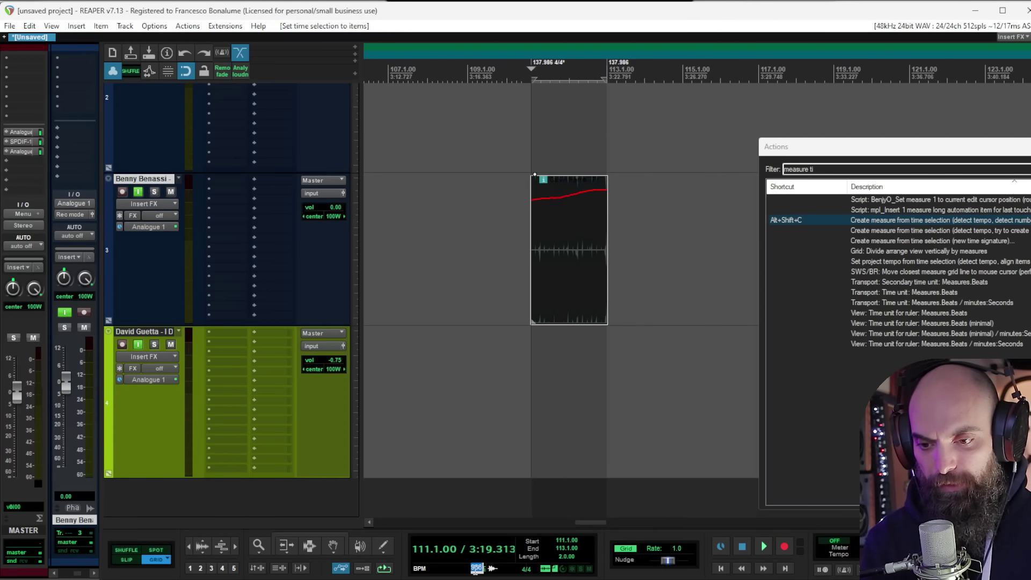
Step: Move the two-bar "Free" clip so it starts at bar 113
{"action": "left_click_drag", "start_coordinate": [625, 251], "coordinate": [647, 251]}
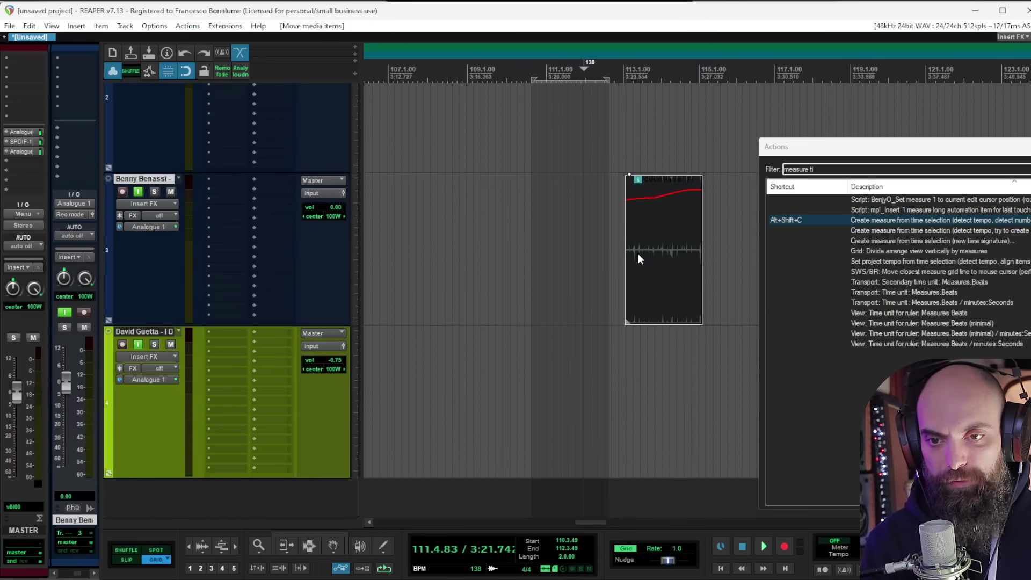
{"action": "left_click", "coordinate": [632, 253]}
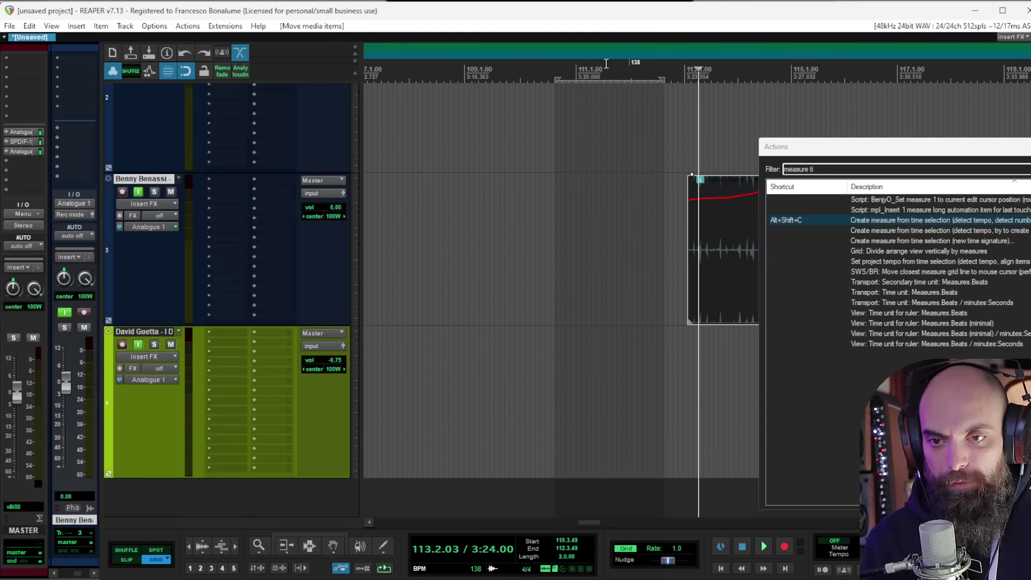
{"action": "key", "text": "ctrl+x"}
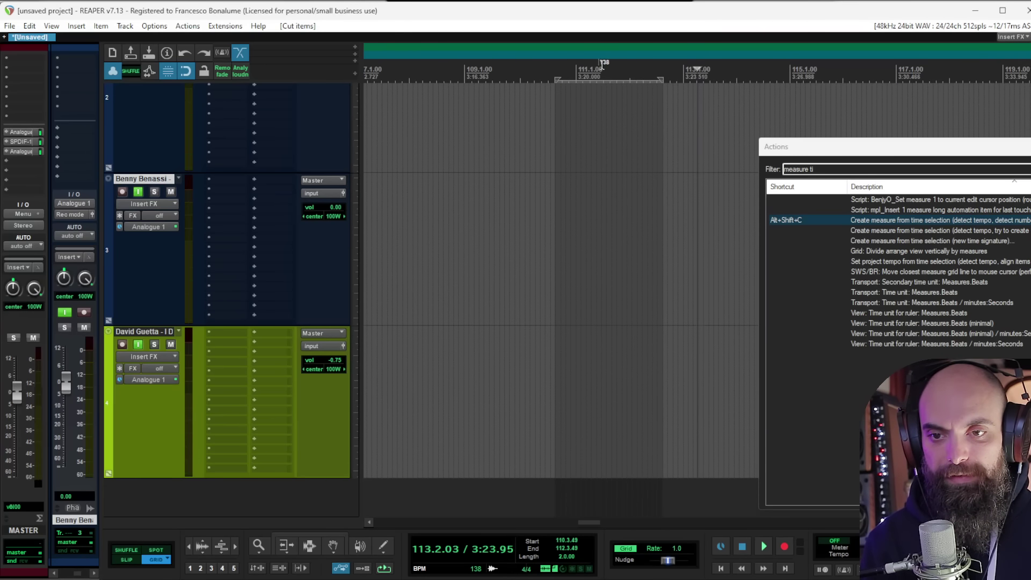
{"action": "left_click", "coordinate": [601, 63]}
{"action": "left_click", "coordinate": [601, 63]}
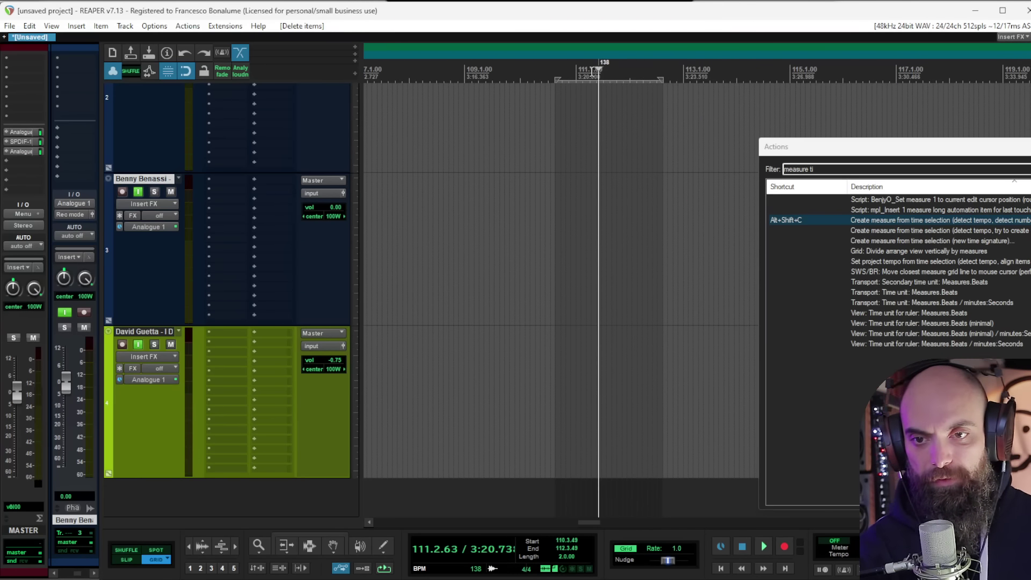
{"action": "key", "text": "ctrl+z"}
Step: Remove the 138 BPM tempo marker near bar 111, deselect the clip and return to the project start
{"action": "left_click", "coordinate": [604, 63], "text": "alt"}
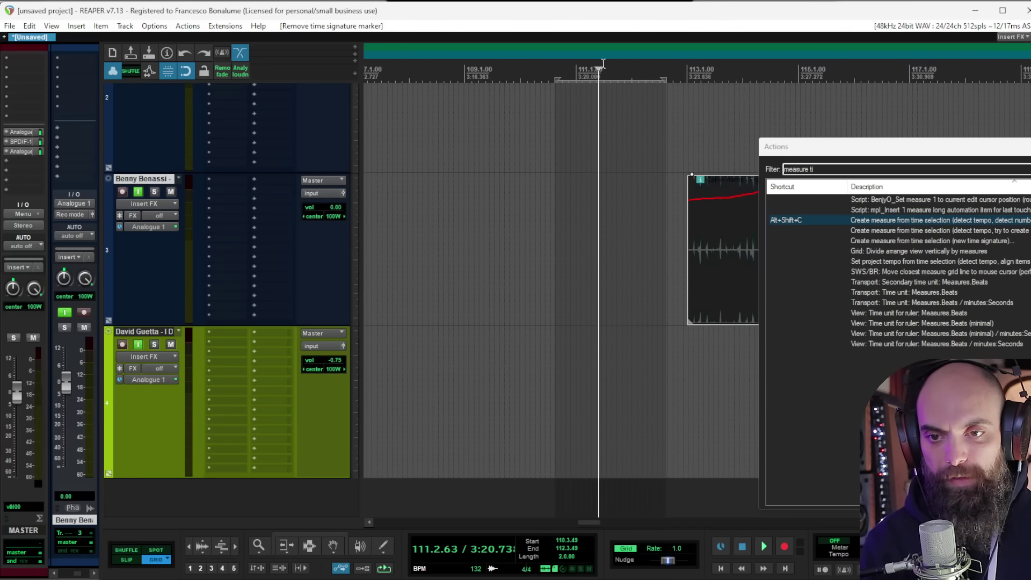
{"action": "left_click", "coordinate": [587, 160]}
{"action": "key", "text": "Home"}
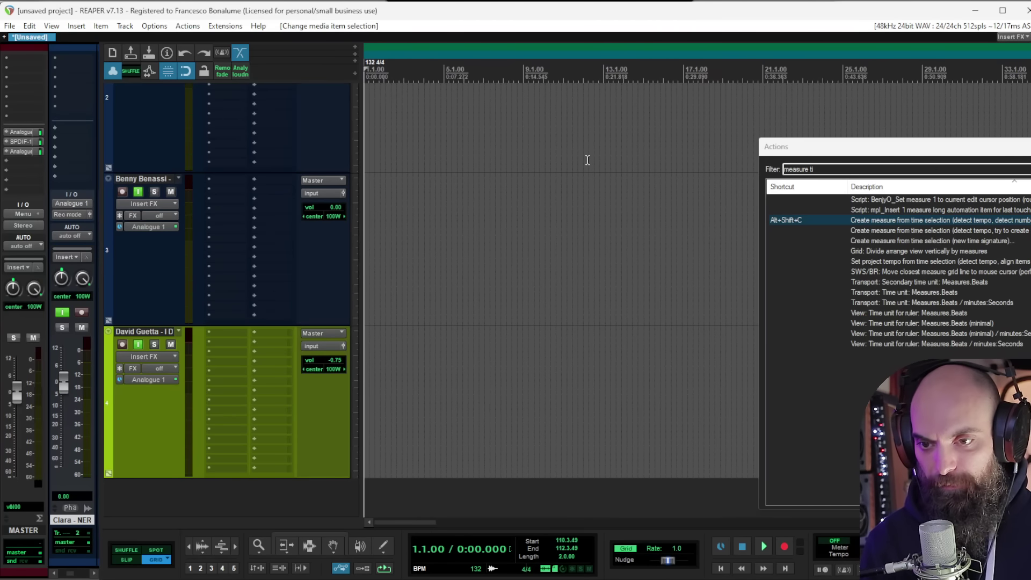